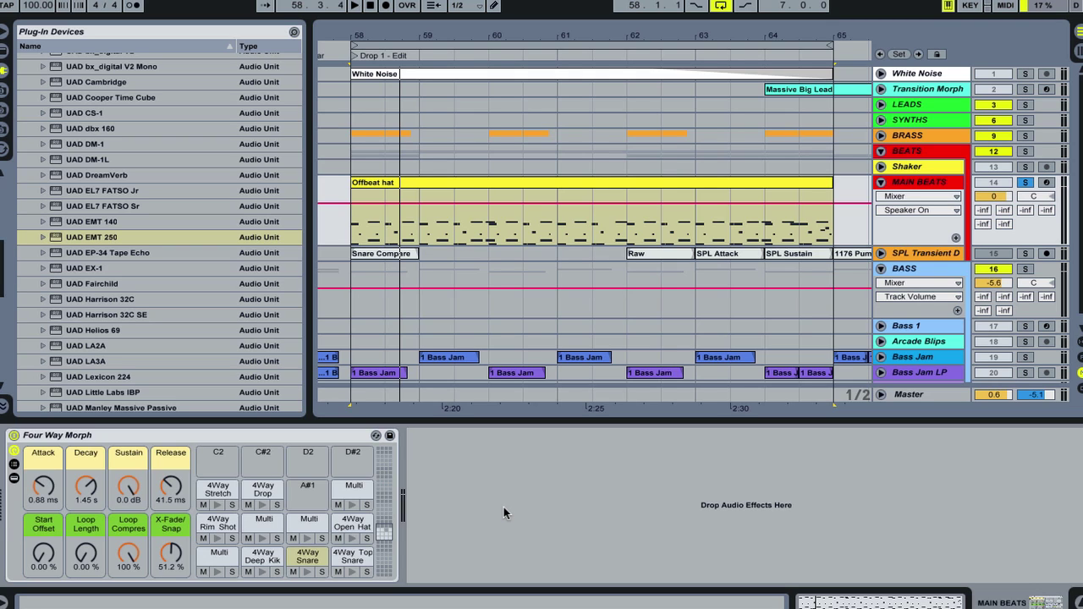
Step: Select the Four Way Morph drum rack and show its chain list and return chains area
{"action": "left_click", "coordinate": [146, 438]}
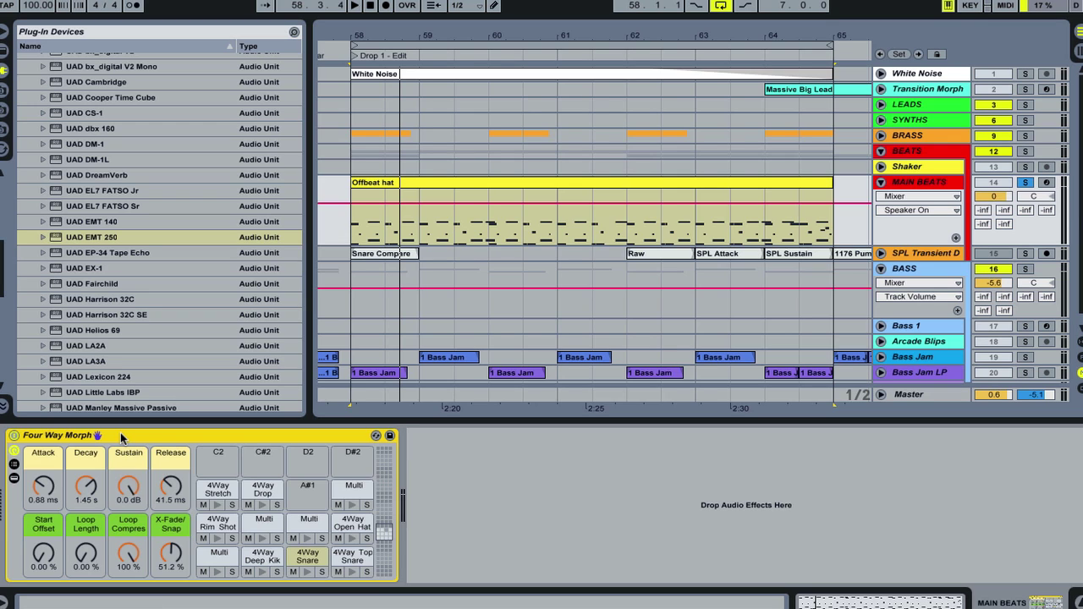
{"action": "left_click", "coordinate": [16, 464]}
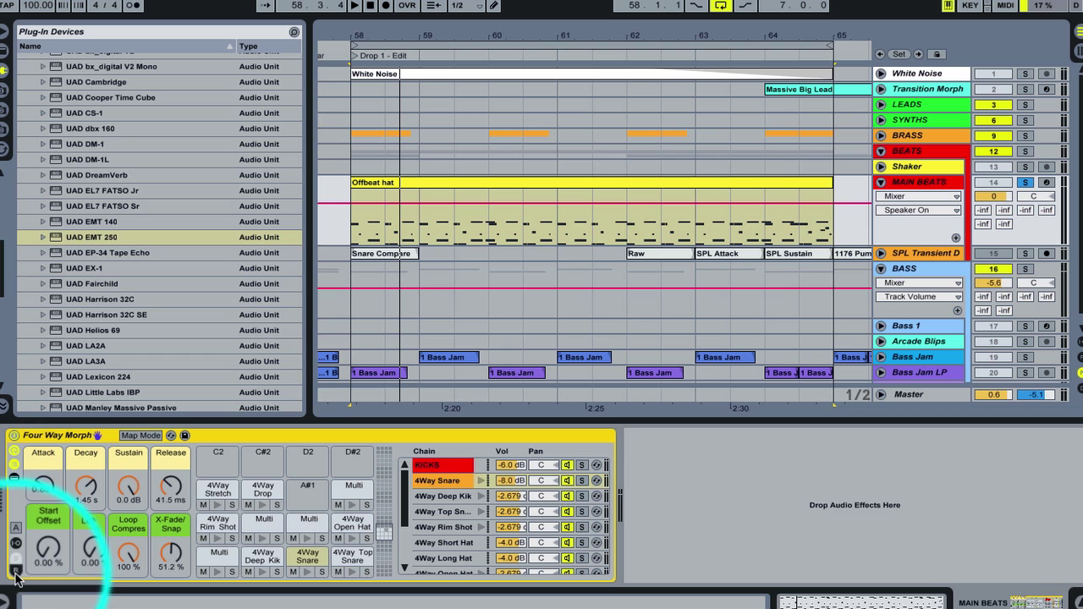
{"action": "left_click", "coordinate": [15, 568]}
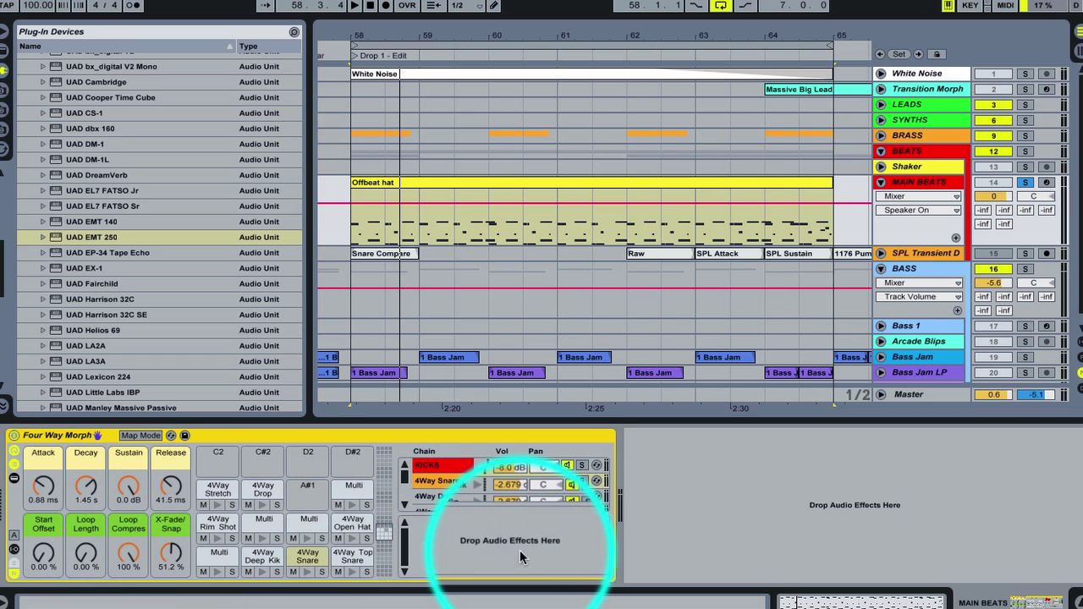
{"action": "left_click", "coordinate": [456, 527]}
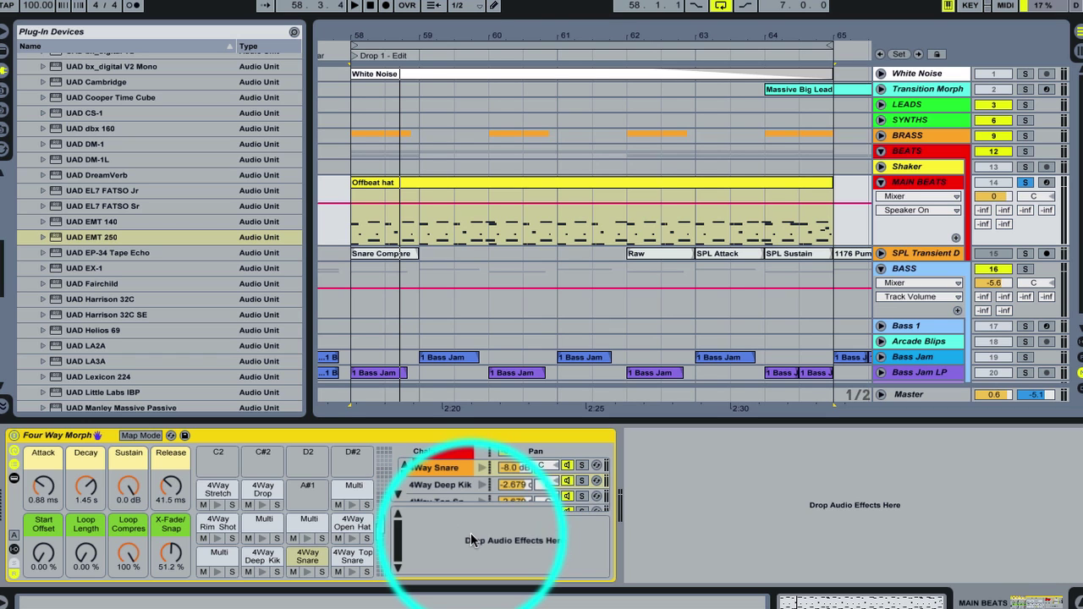
Step: Drop UAD EMT 250 into the rack's return chain area and move its plug-in window aside
{"action": "left_click", "coordinate": [59, 238]}
{"action": "left_click_drag", "start_coordinate": [59, 237], "coordinate": [476, 547]}
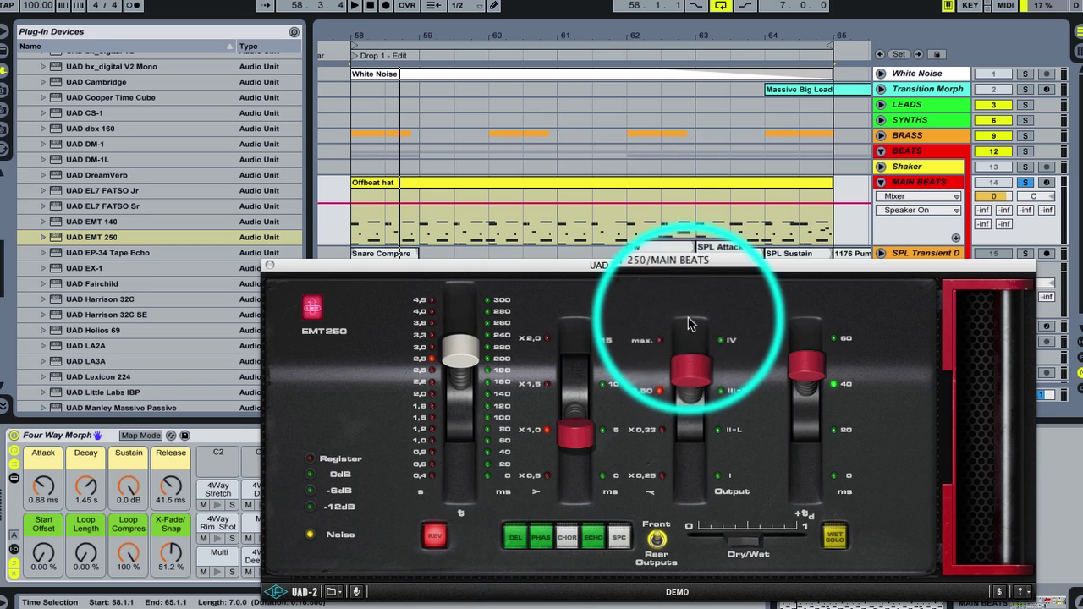
{"action": "left_click_drag", "start_coordinate": [671, 269], "coordinate": [614, 172]}
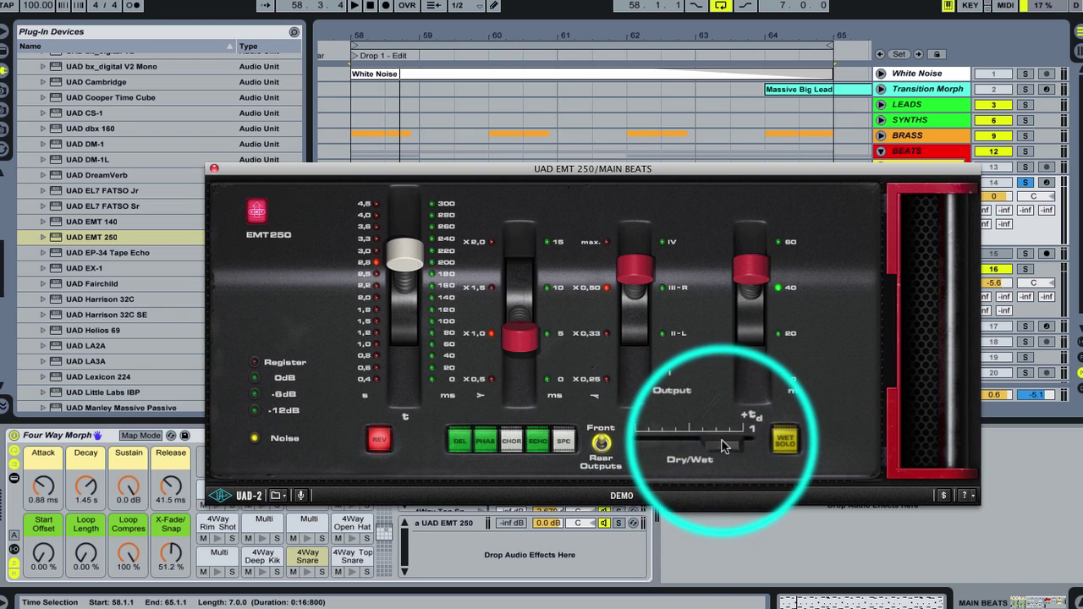
Step: Set EMT 250 Dry/Wet to 1, try DEL/PHAS/SPC, return to REV, and shorten decay to about 1.5 s
{"action": "left_click_drag", "start_coordinate": [676, 449], "coordinate": [744, 446]}
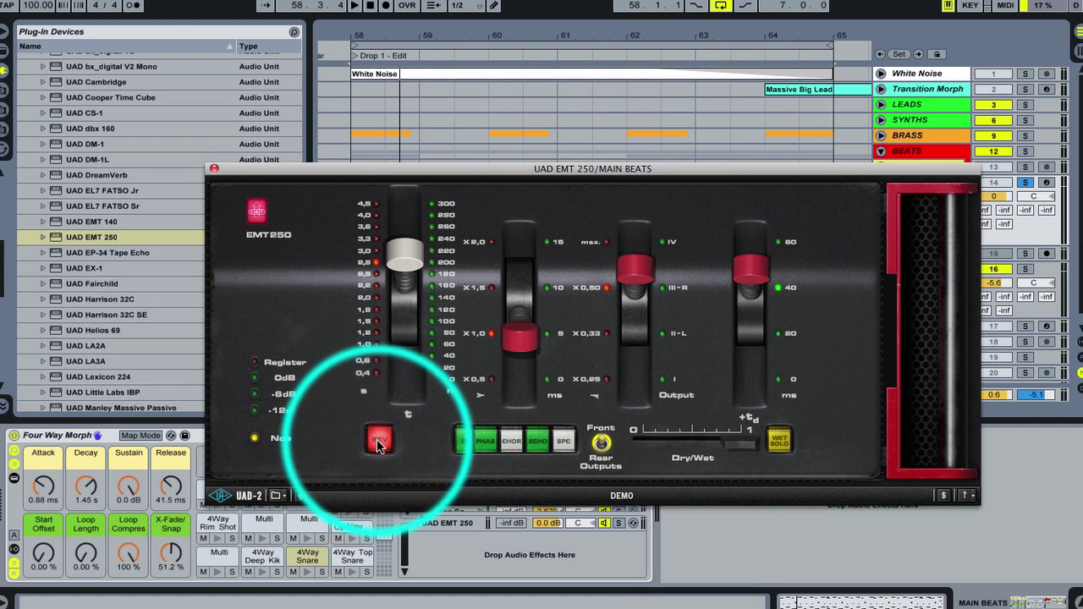
{"action": "left_click", "coordinate": [456, 441]}
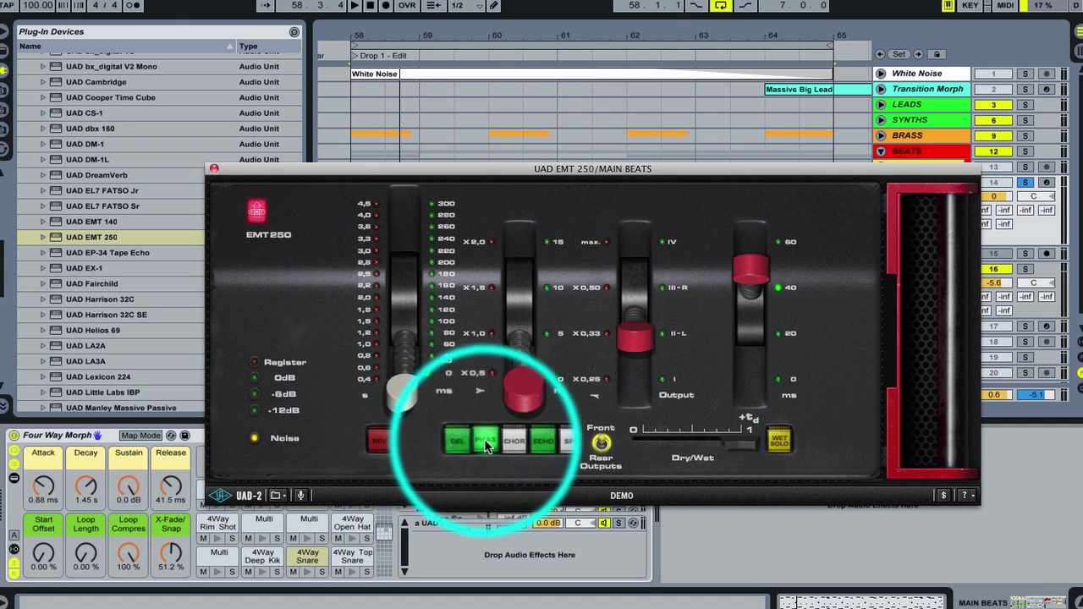
{"action": "left_click", "coordinate": [491, 442]}
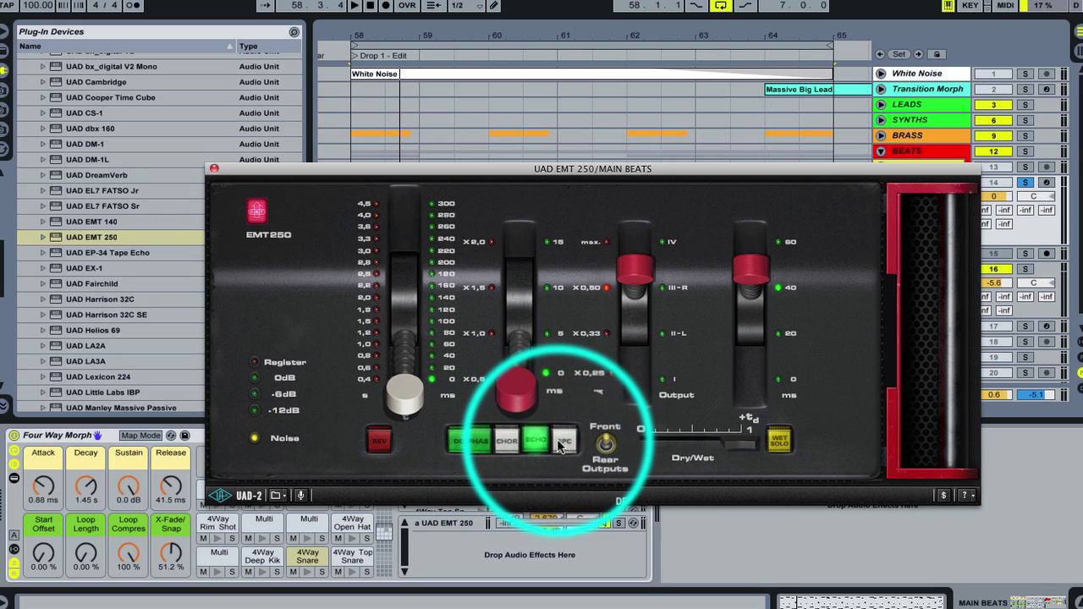
{"action": "left_click", "coordinate": [559, 443]}
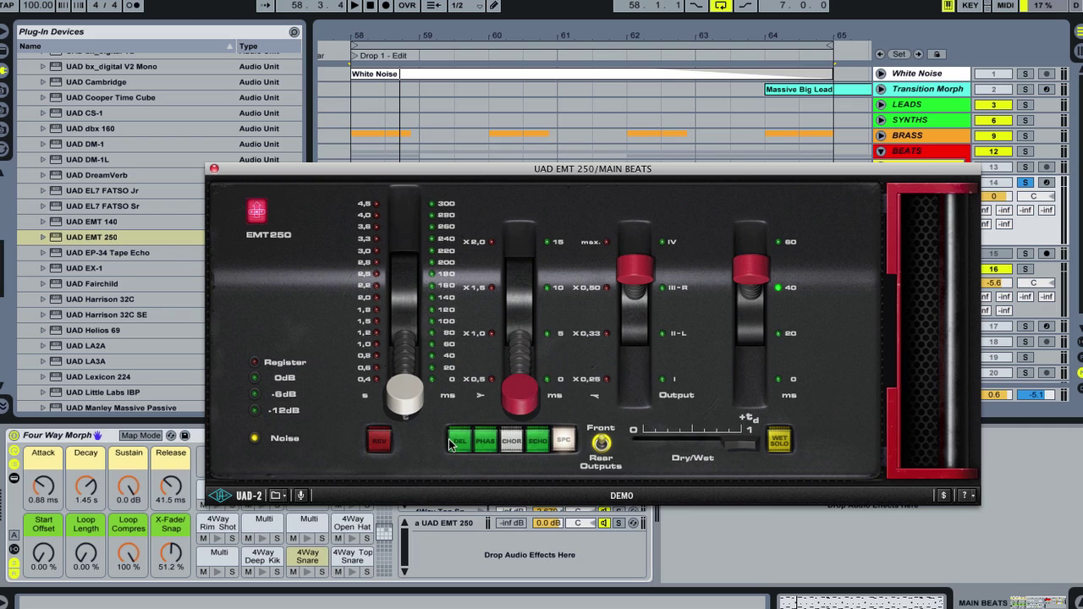
{"action": "left_click", "coordinate": [378, 440]}
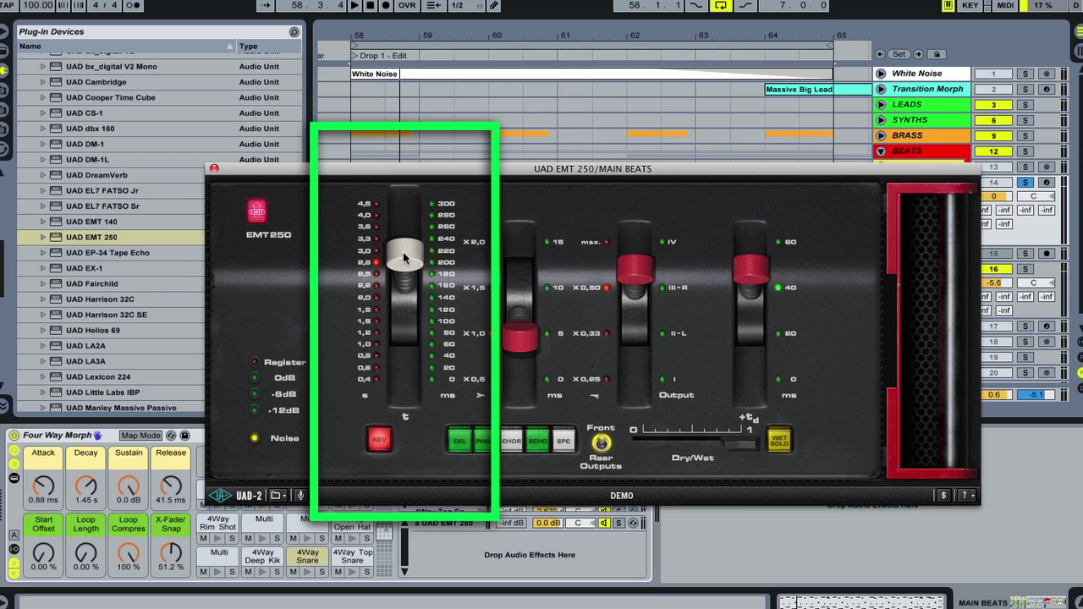
{"action": "left_click_drag", "start_coordinate": [403, 252], "coordinate": [398, 341]}
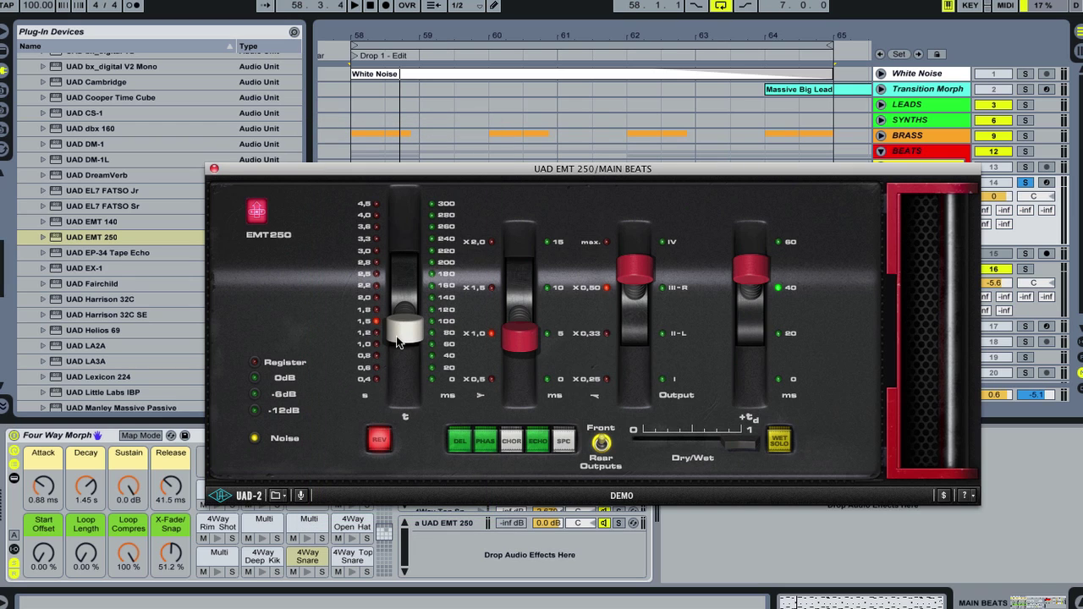
Step: Close the EMT 250 window, raise the 4Way Snare send to the reverb, and solo it for playback
{"action": "left_click", "coordinate": [215, 170]}
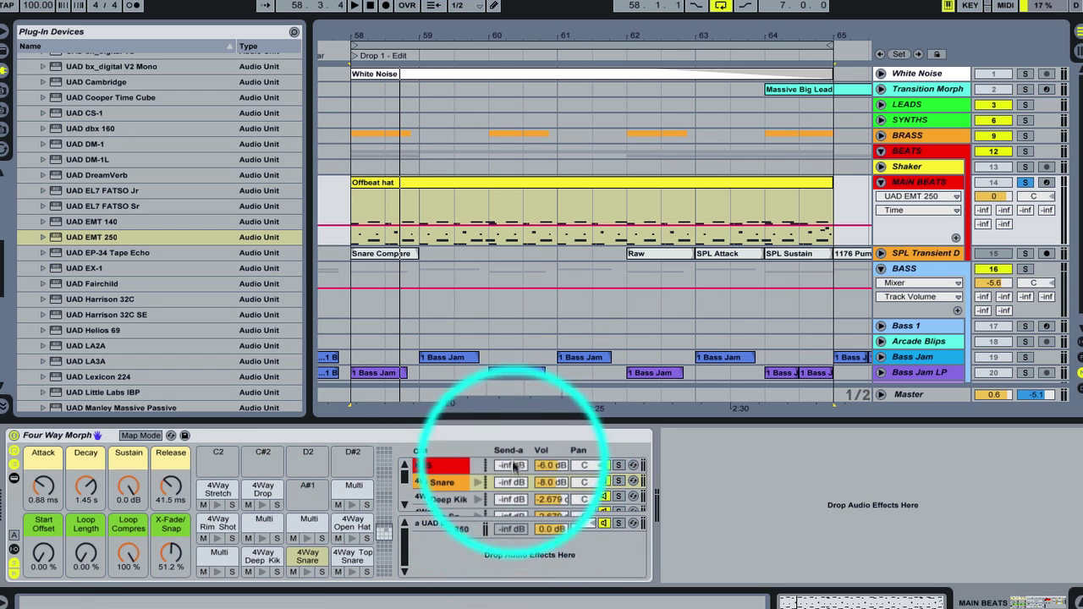
{"action": "left_click", "coordinate": [439, 486]}
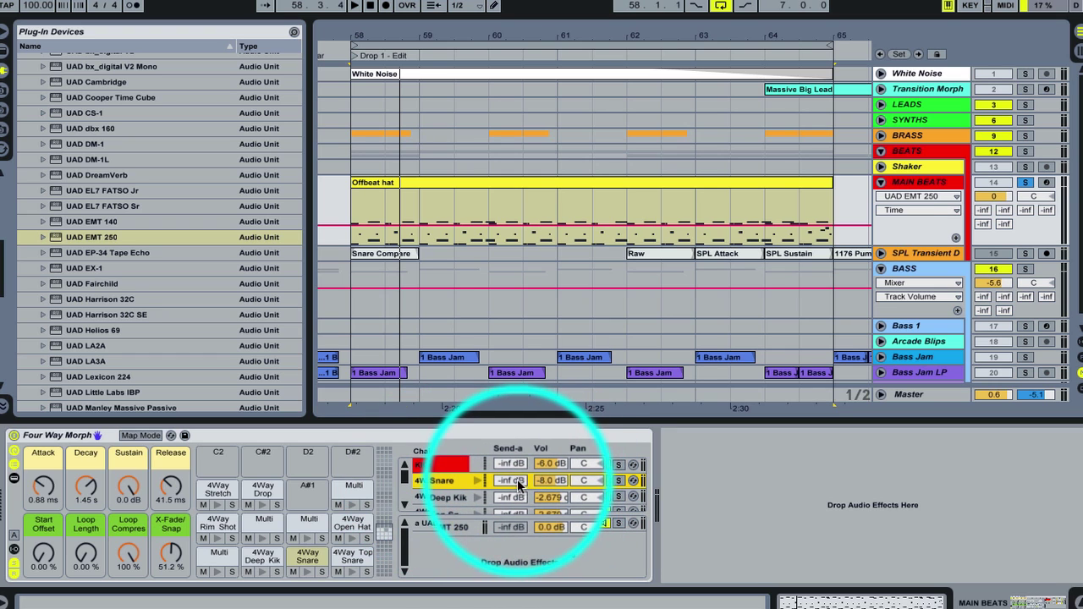
{"action": "left_click_drag", "start_coordinate": [512, 480], "coordinate": [517, 483]}
{"action": "left_click", "coordinate": [619, 480]}
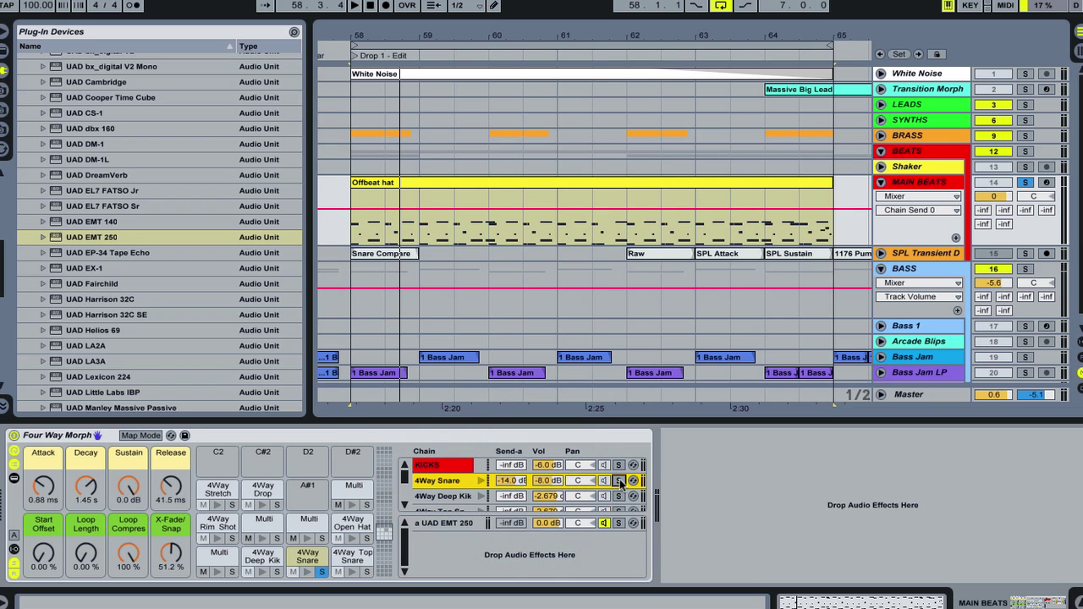
{"action": "key", "text": "space"}
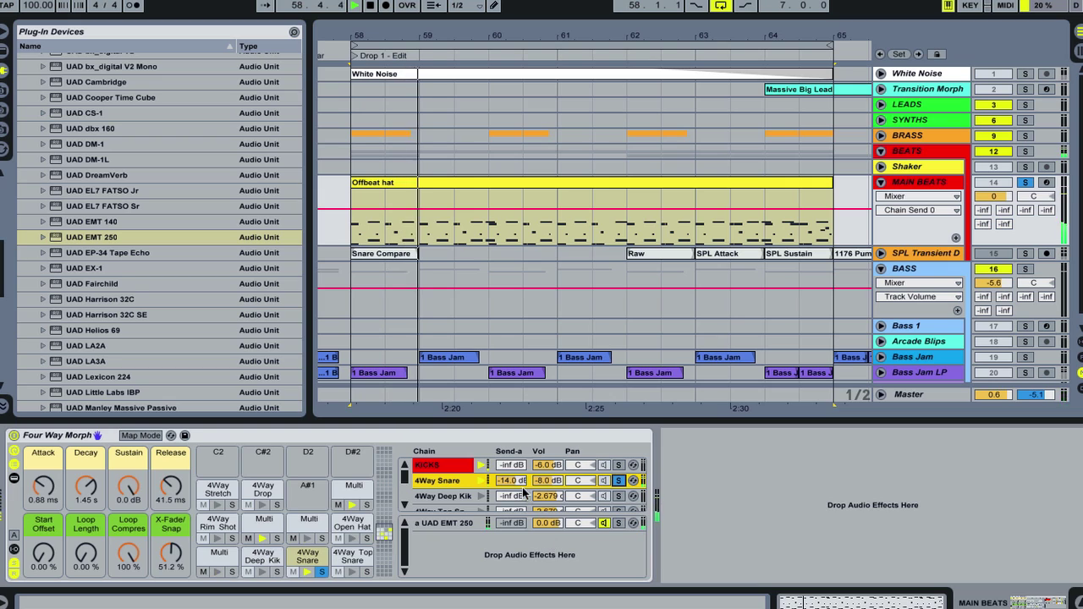
{"action": "key", "text": "space"}
Step: Compare the snare with its send off, then restore the send to about -13.4 dB and audition
{"action": "left_click_drag", "start_coordinate": [511, 480], "coordinate": [512, 482]}
{"action": "key", "text": "space"}
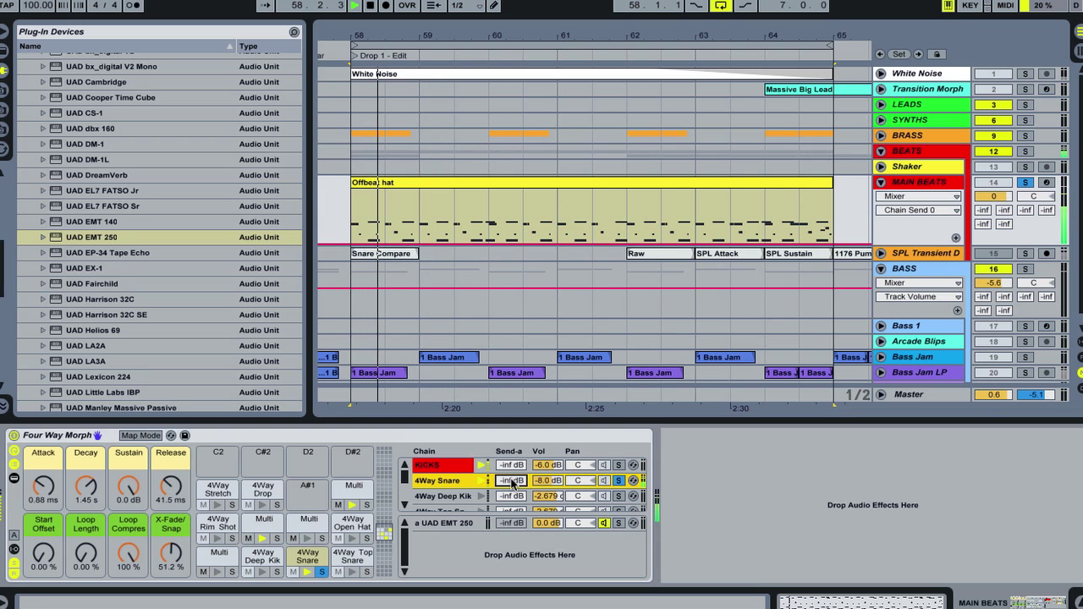
{"action": "key", "text": "space"}
{"action": "left_click_drag", "start_coordinate": [512, 482], "coordinate": [512, 460]}
{"action": "key", "text": "space"}
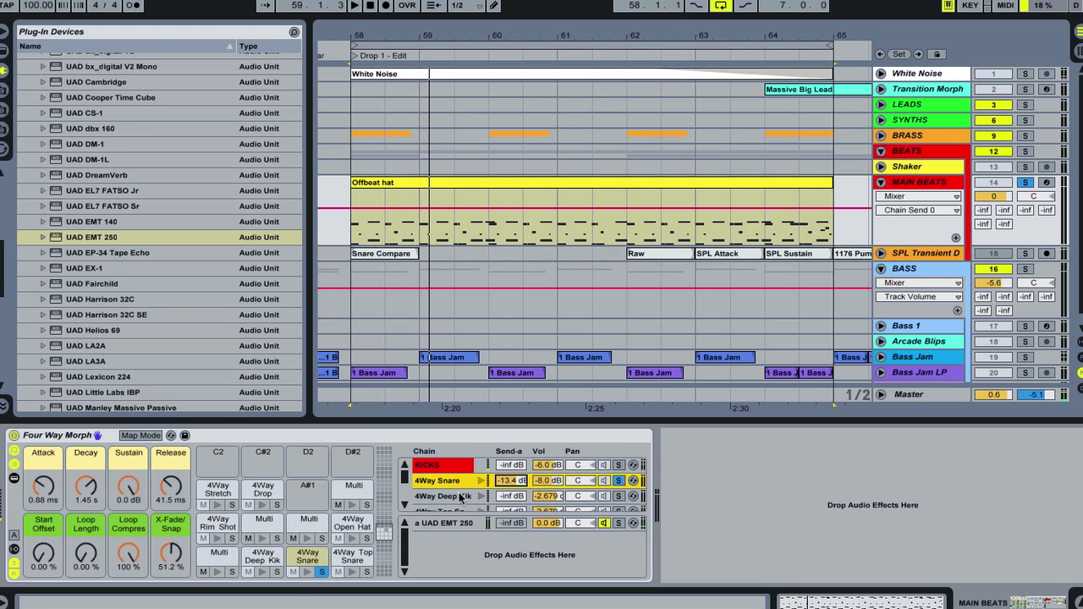
{"action": "left_click", "coordinate": [439, 523]}
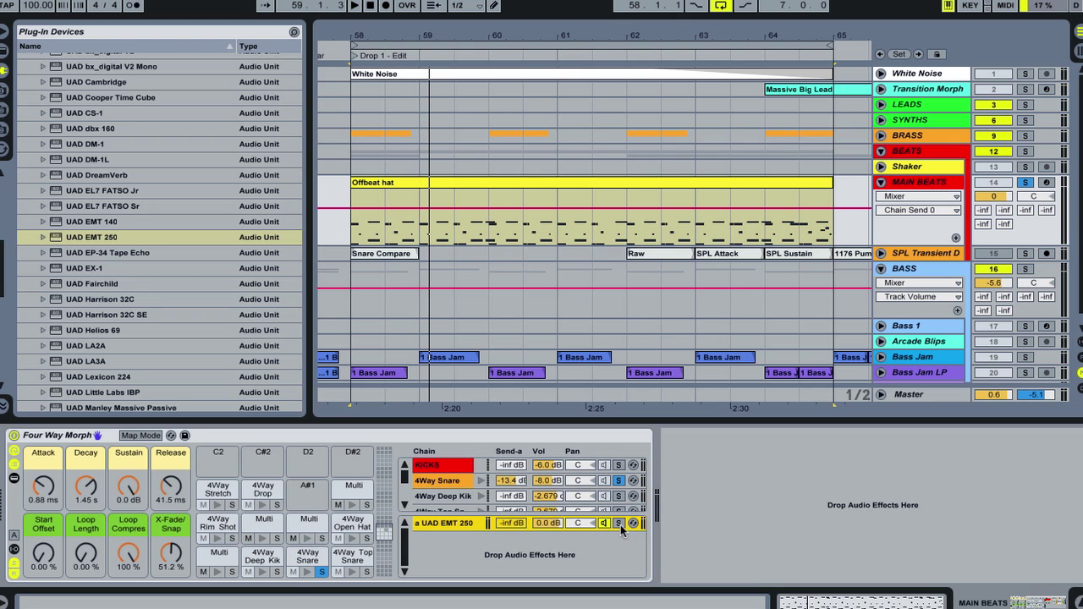
Step: Audition the EMT 250 decay at about 3.3 s, then settle it at 1.0 s
{"action": "key", "text": "Return"}
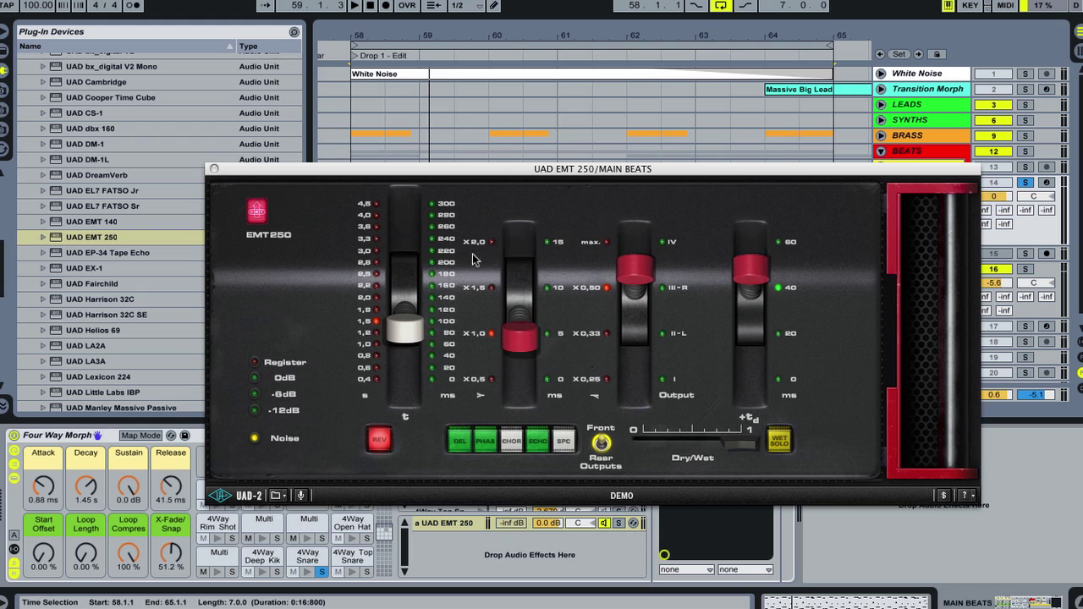
{"action": "left_click_drag", "start_coordinate": [404, 330], "coordinate": [402, 228]}
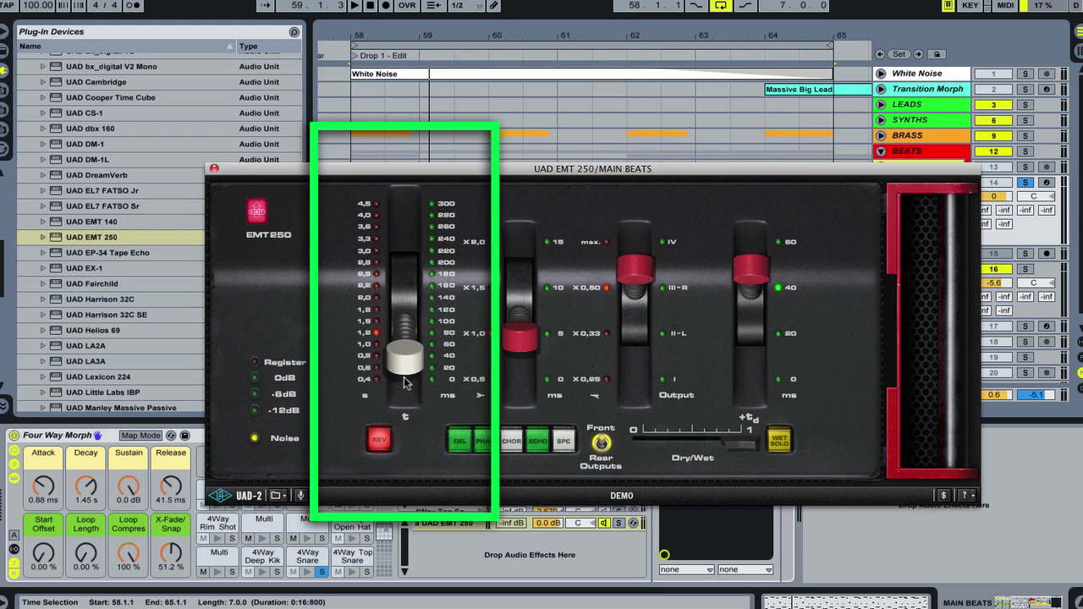
{"action": "left_click_drag", "start_coordinate": [404, 385], "coordinate": [414, 235]}
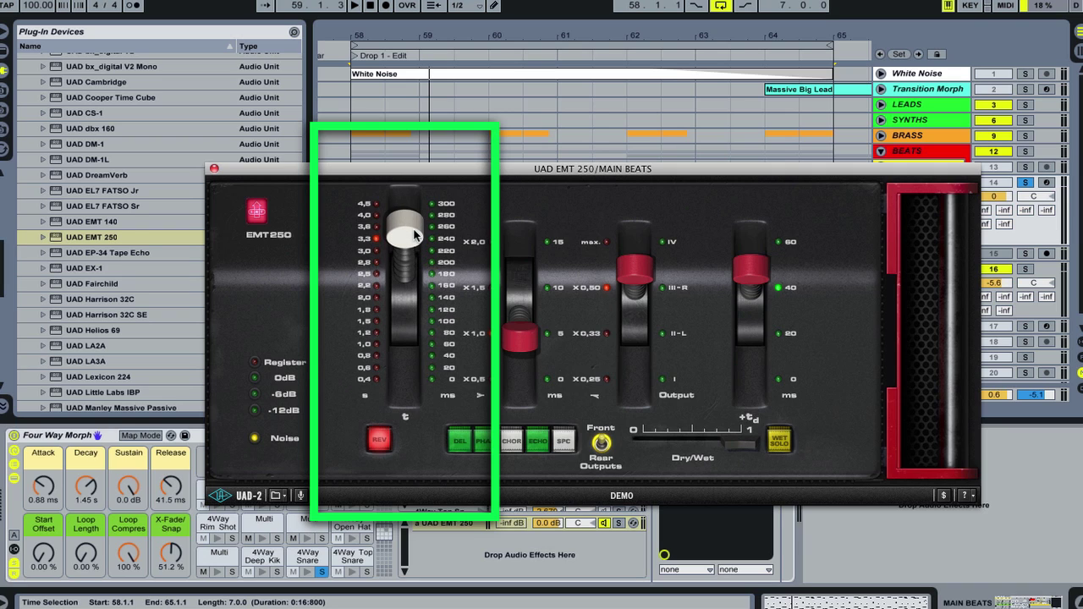
{"action": "key", "text": "space"}
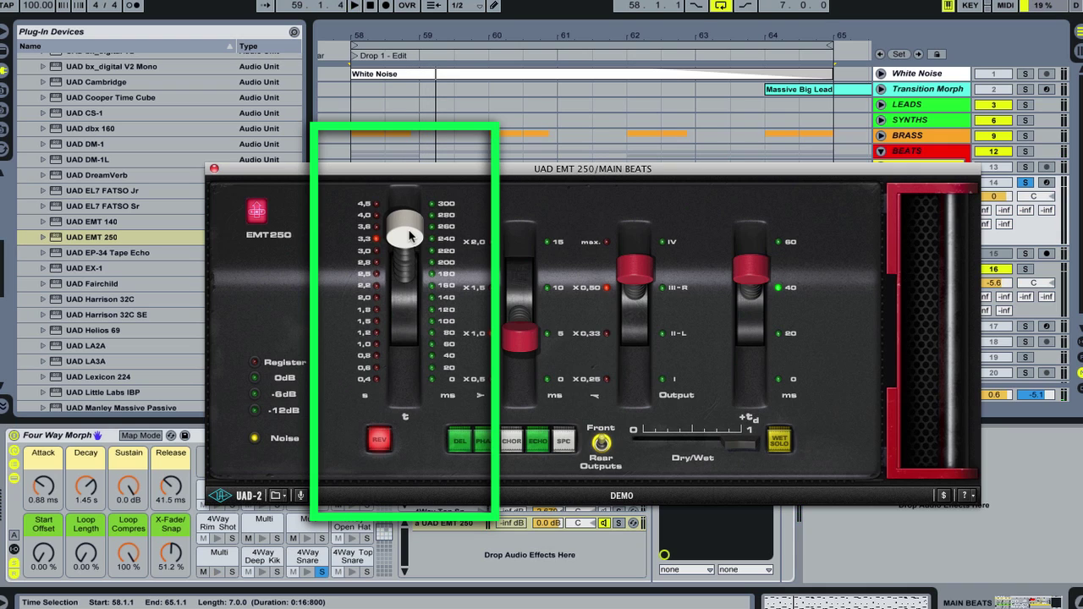
{"action": "left_click_drag", "start_coordinate": [410, 235], "coordinate": [399, 362]}
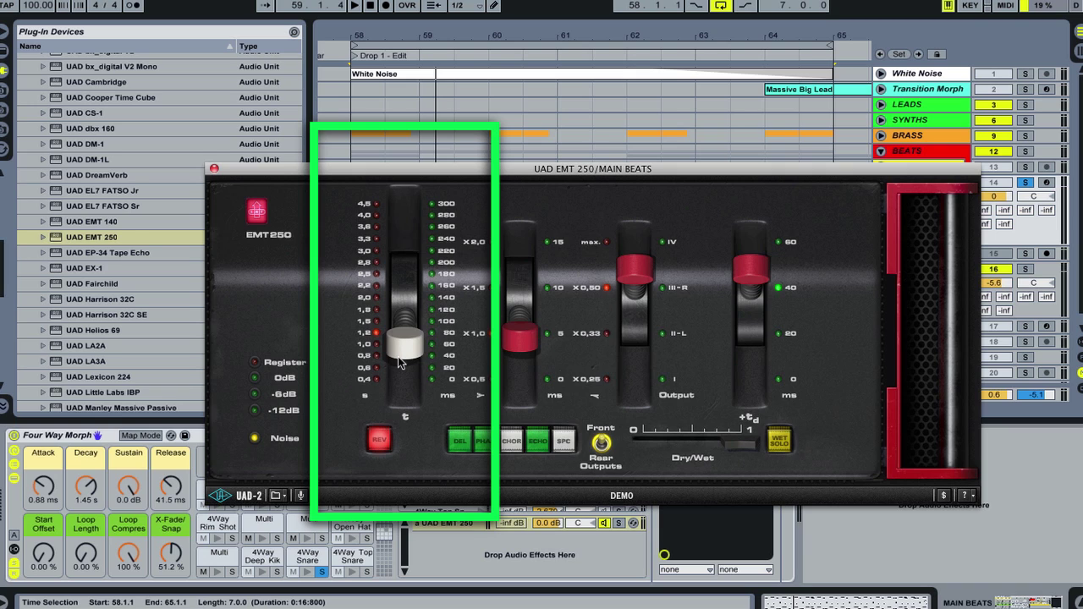
{"action": "key", "text": "space"}
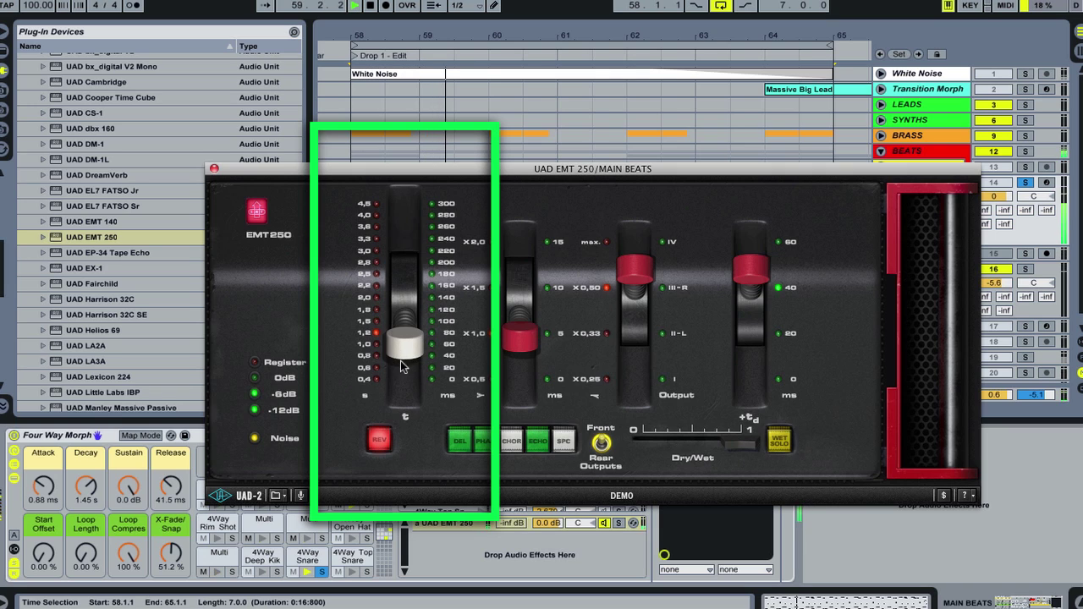
{"action": "left_click", "coordinate": [400, 367]}
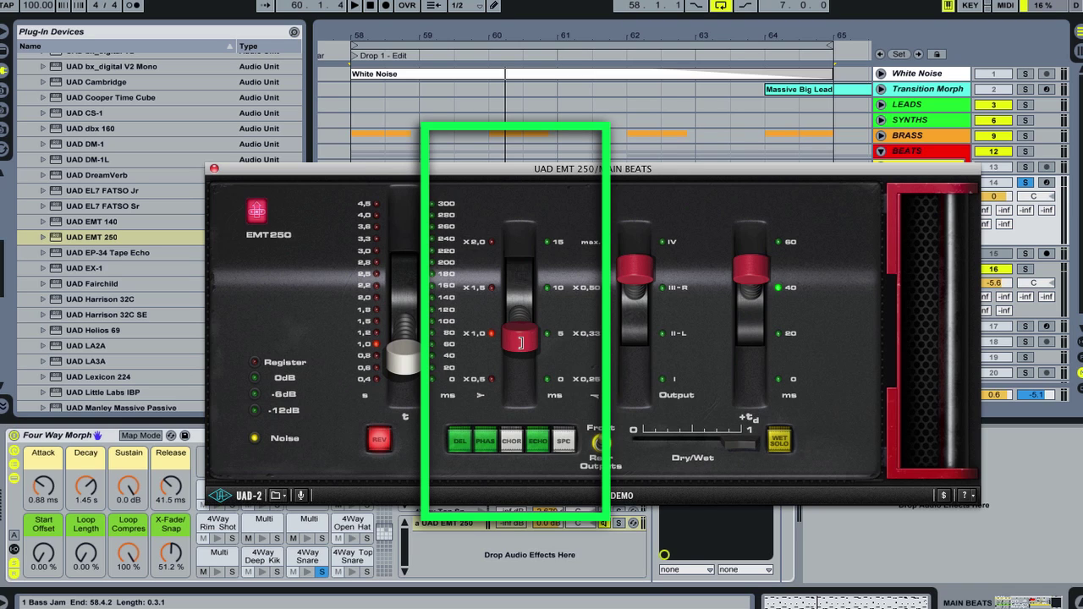
{"action": "left_click_drag", "start_coordinate": [521, 339], "coordinate": [513, 404]}
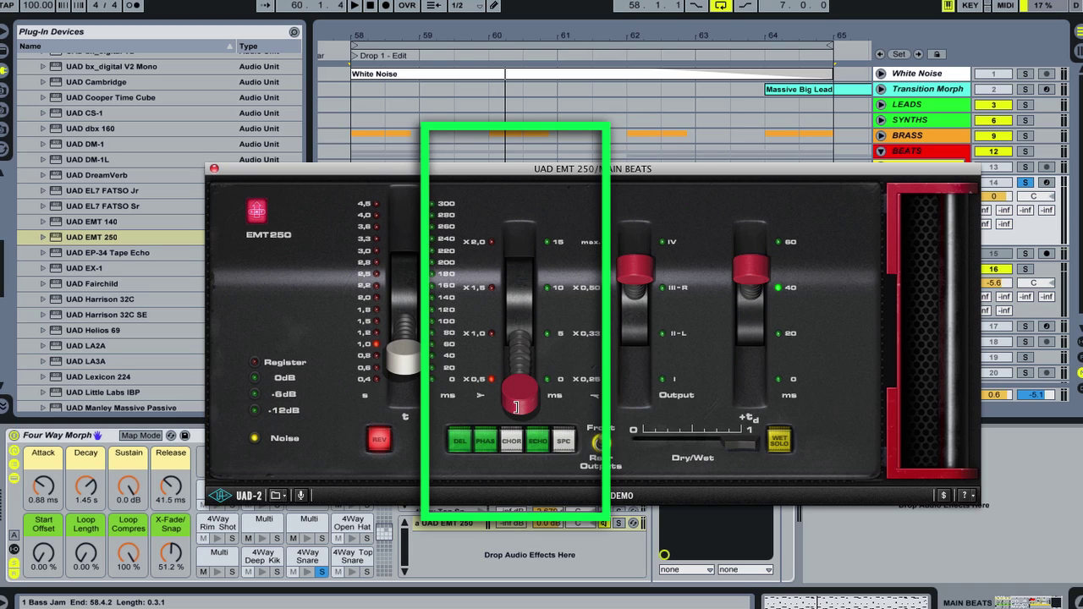
{"action": "left_click_drag", "start_coordinate": [516, 407], "coordinate": [513, 429]}
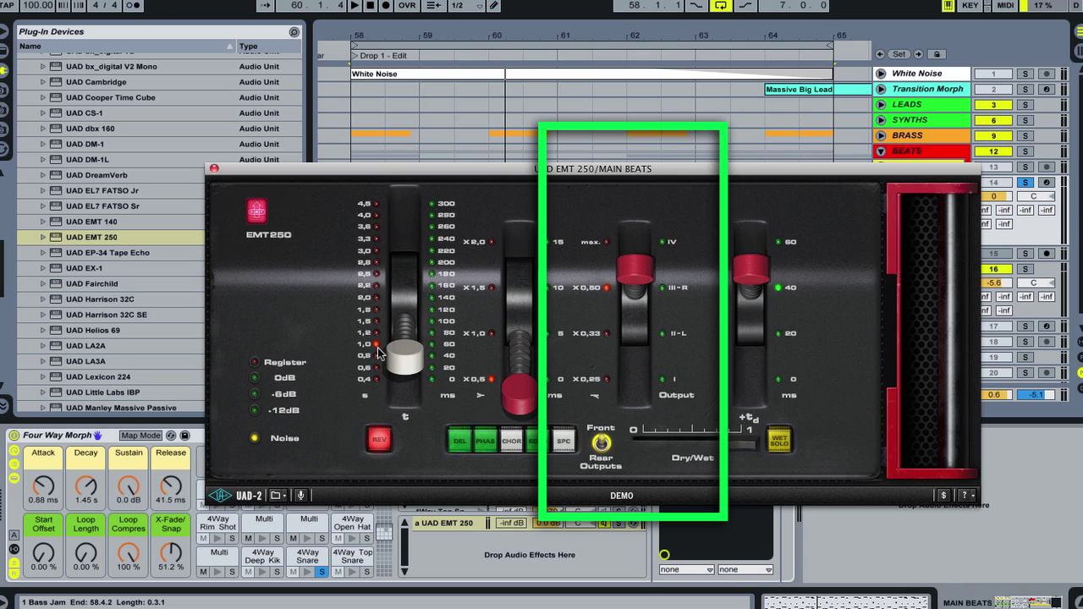
{"action": "left_click_drag", "start_coordinate": [647, 275], "coordinate": [638, 342]}
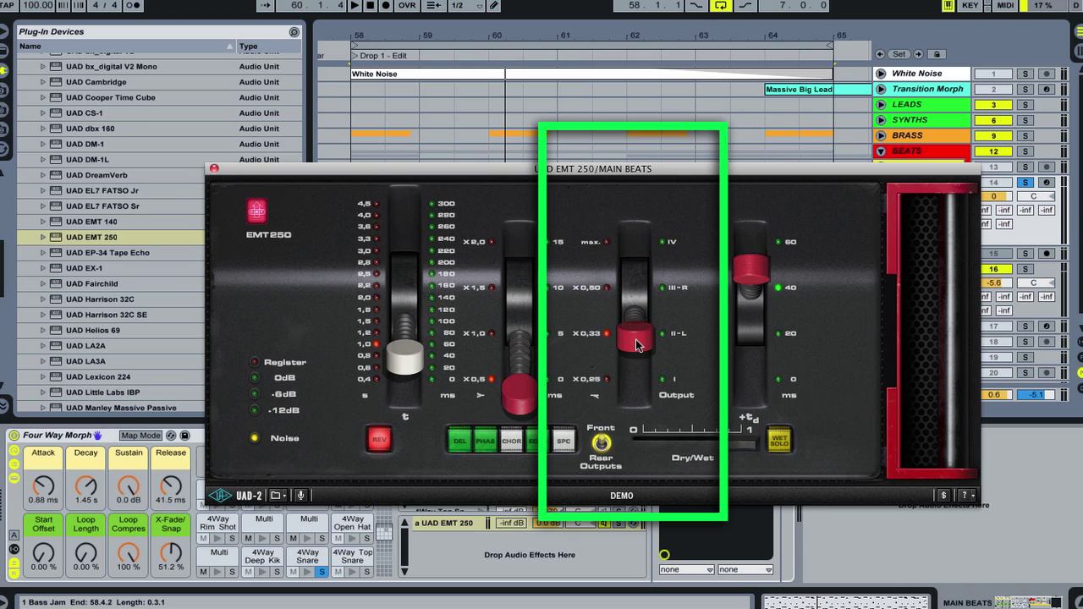
{"action": "key", "text": "space"}
{"action": "left_click", "coordinate": [640, 216]}
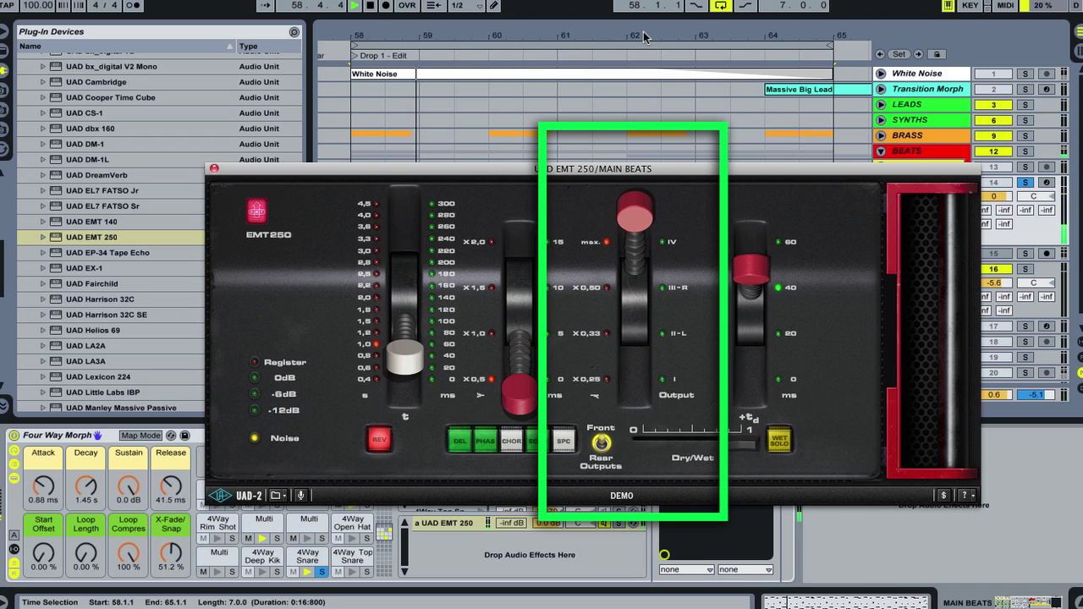
{"action": "left_click", "coordinate": [635, 390]}
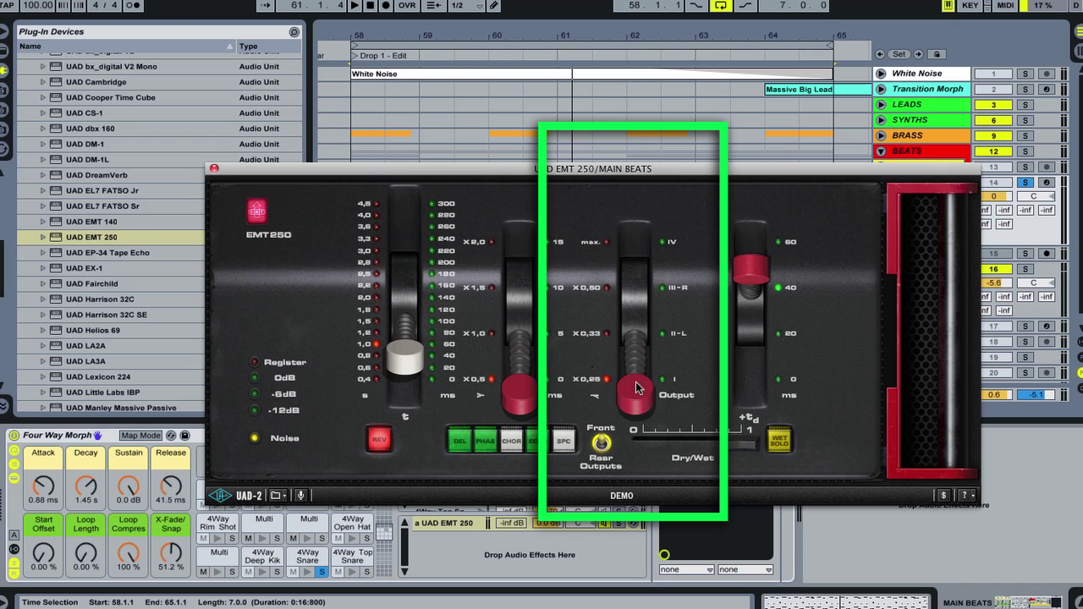
{"action": "left_click_drag", "start_coordinate": [640, 397], "coordinate": [658, 133]}
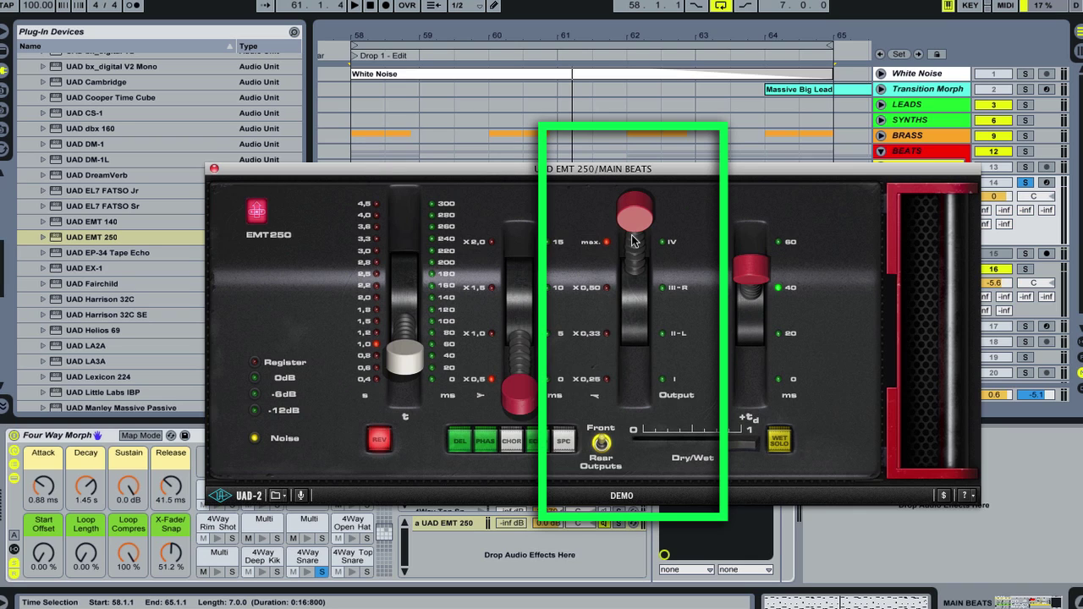
{"action": "key", "text": "space"}
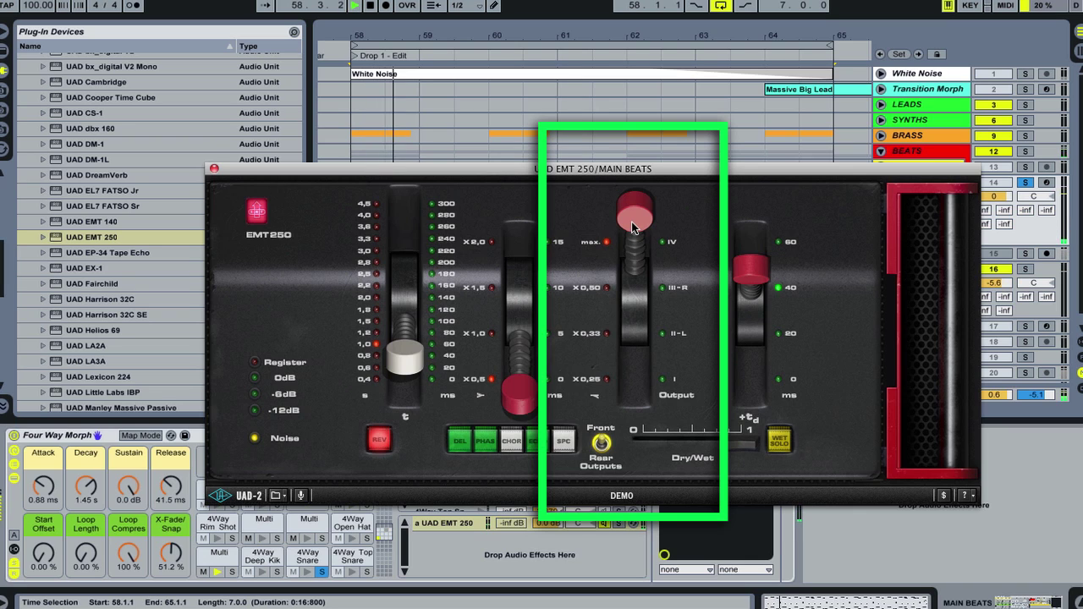
{"action": "left_click_drag", "start_coordinate": [631, 221], "coordinate": [638, 292]}
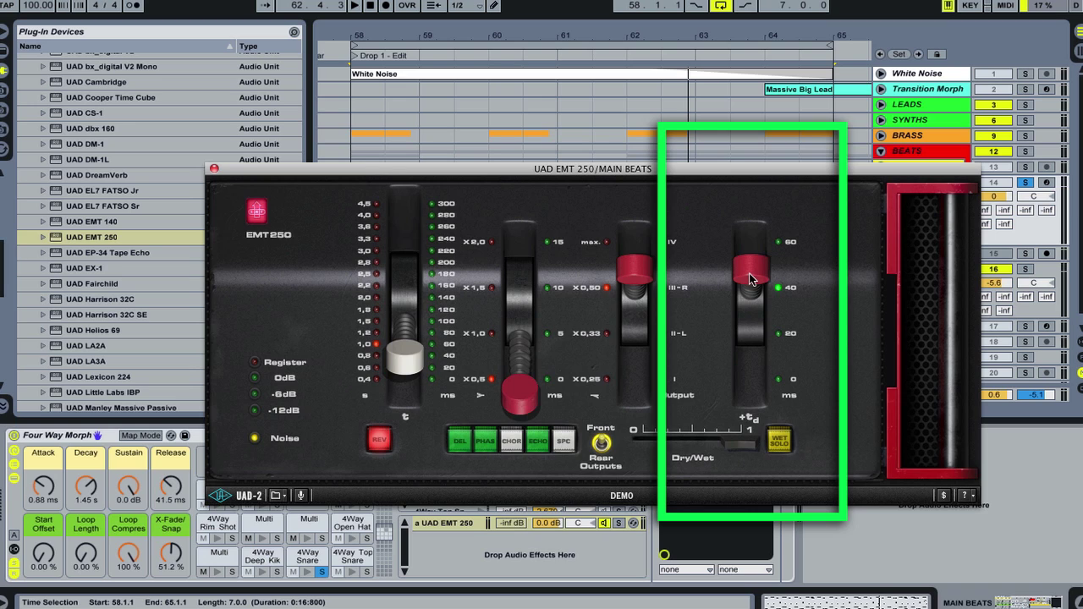
Step: Set the EMT 250 pre-delay to 60 ms after comparing it against 0 ms during playback
{"action": "left_click_drag", "start_coordinate": [750, 277], "coordinate": [763, 190]}
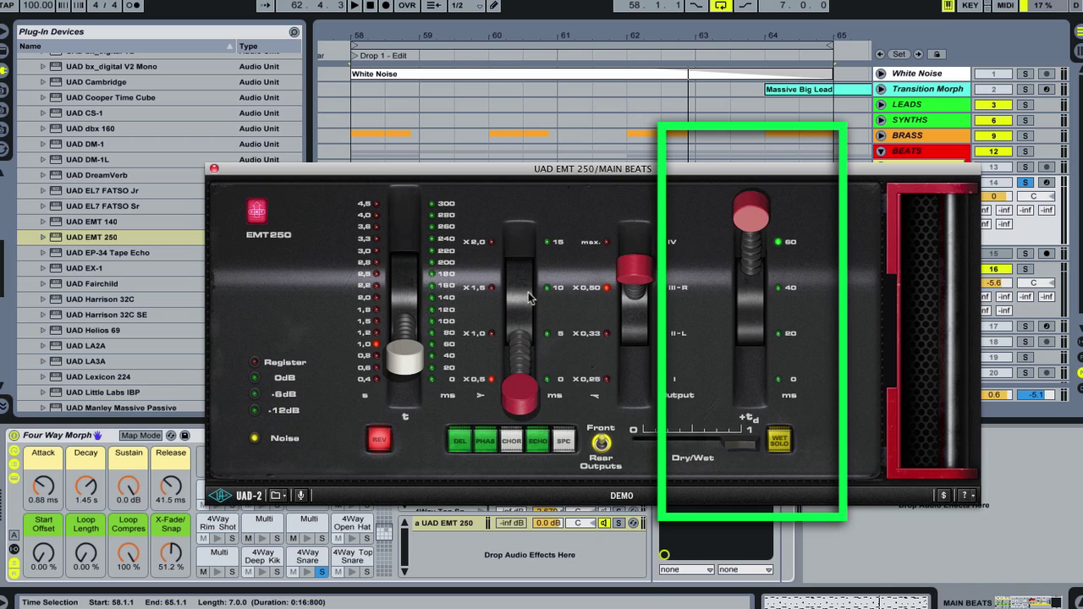
{"action": "key", "text": "space"}
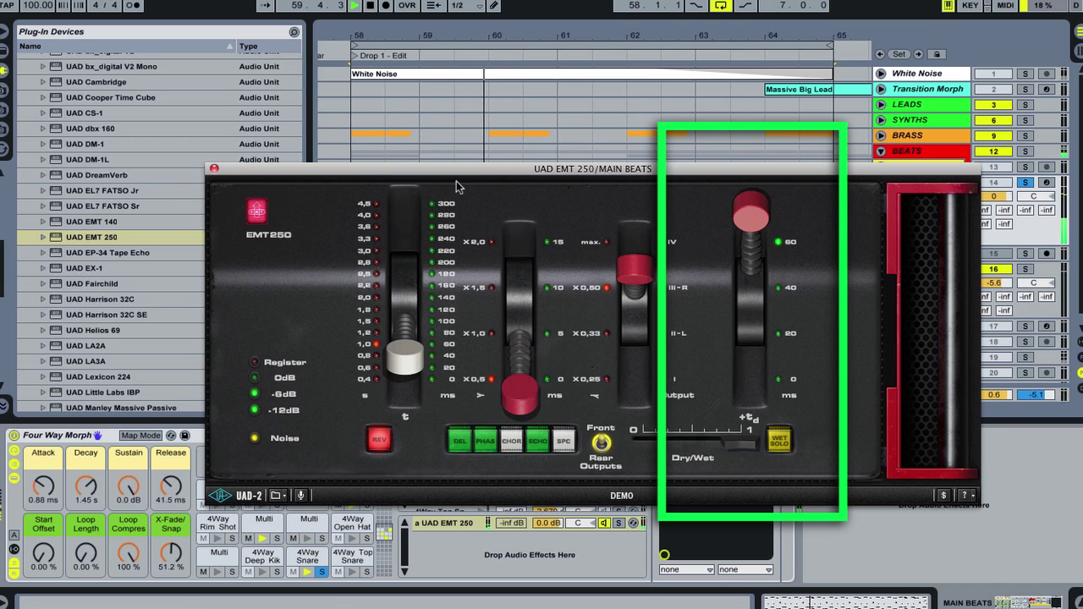
{"action": "left_click_drag", "start_coordinate": [751, 212], "coordinate": [734, 542]}
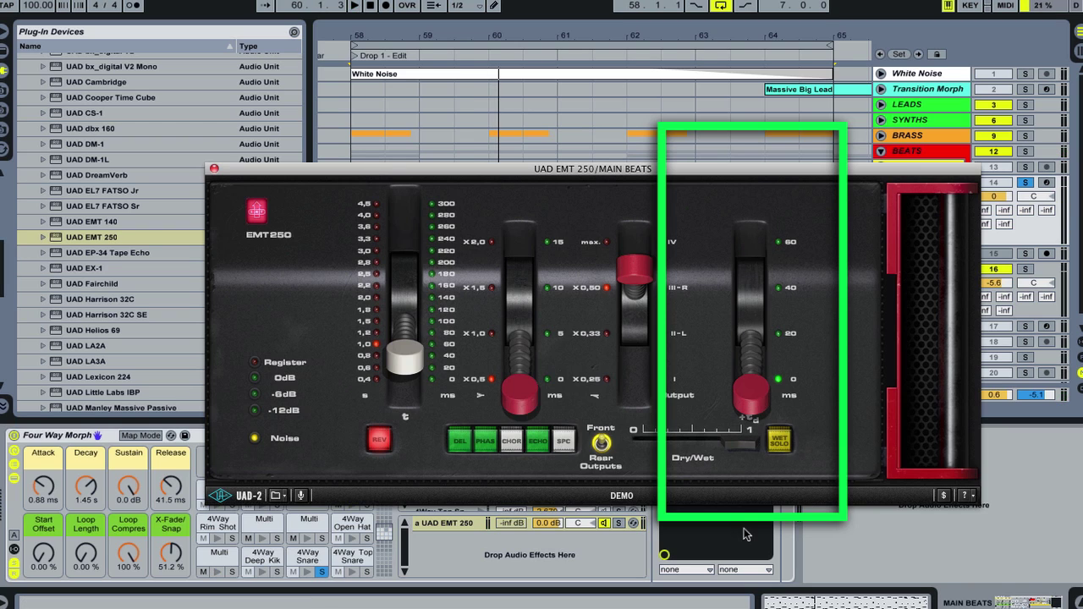
{"action": "key", "text": "space"}
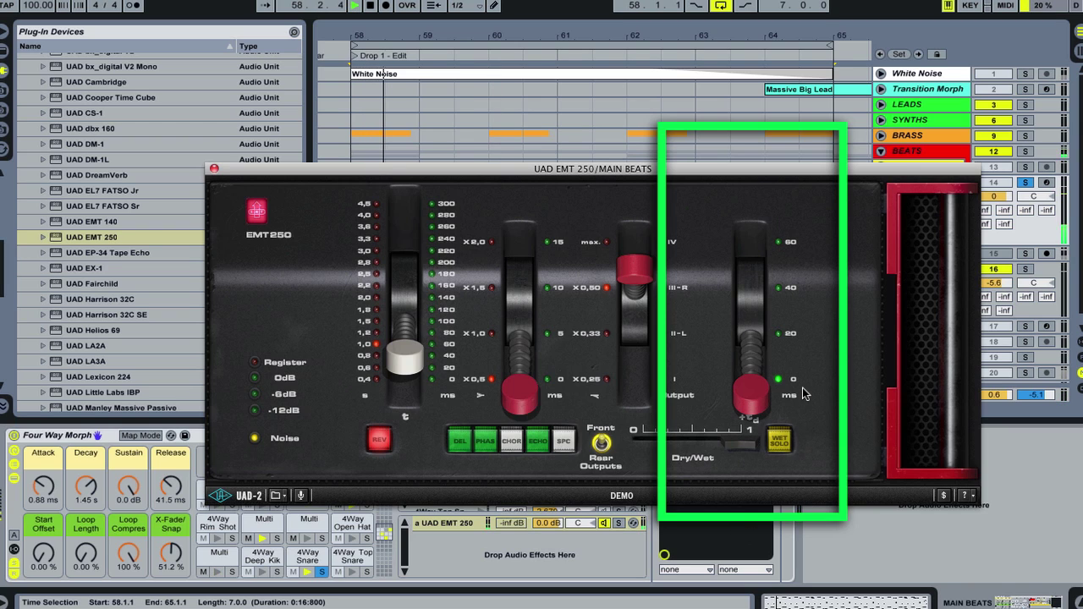
{"action": "left_click_drag", "start_coordinate": [751, 393], "coordinate": [753, 212]}
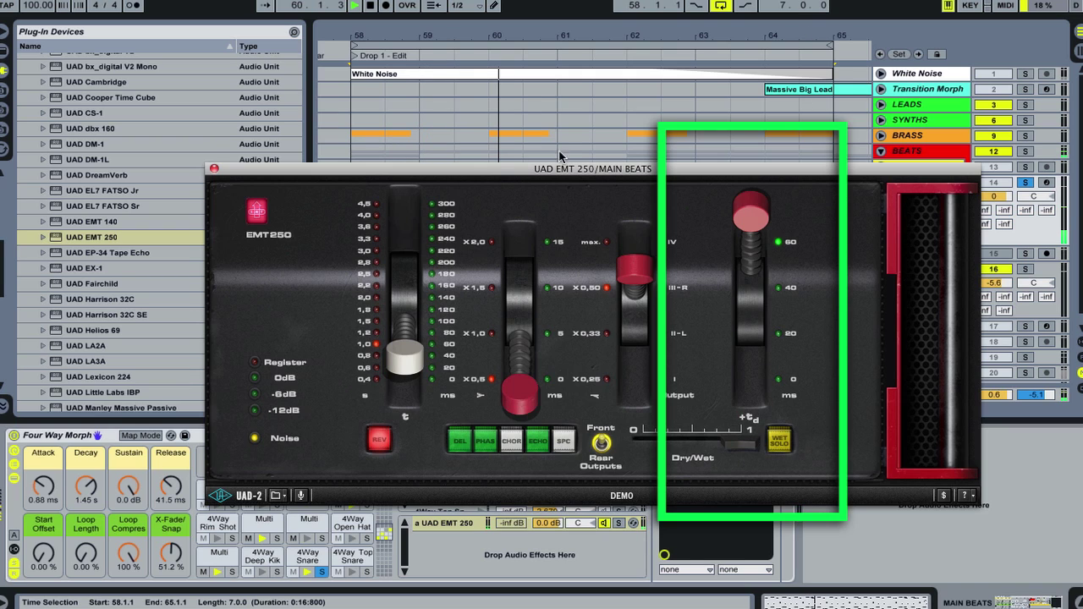
Step: Close the EMT 250 window, unsolo 4Way Snare, and lower its reverb send to -15.0 dB
{"action": "left_click", "coordinate": [214, 172]}
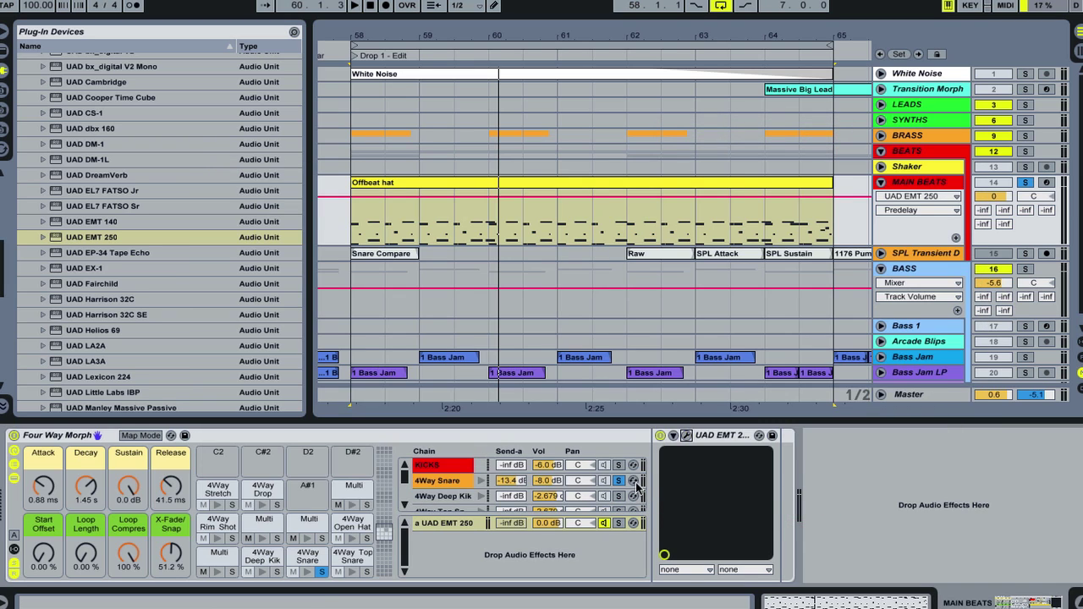
{"action": "left_click", "coordinate": [618, 480]}
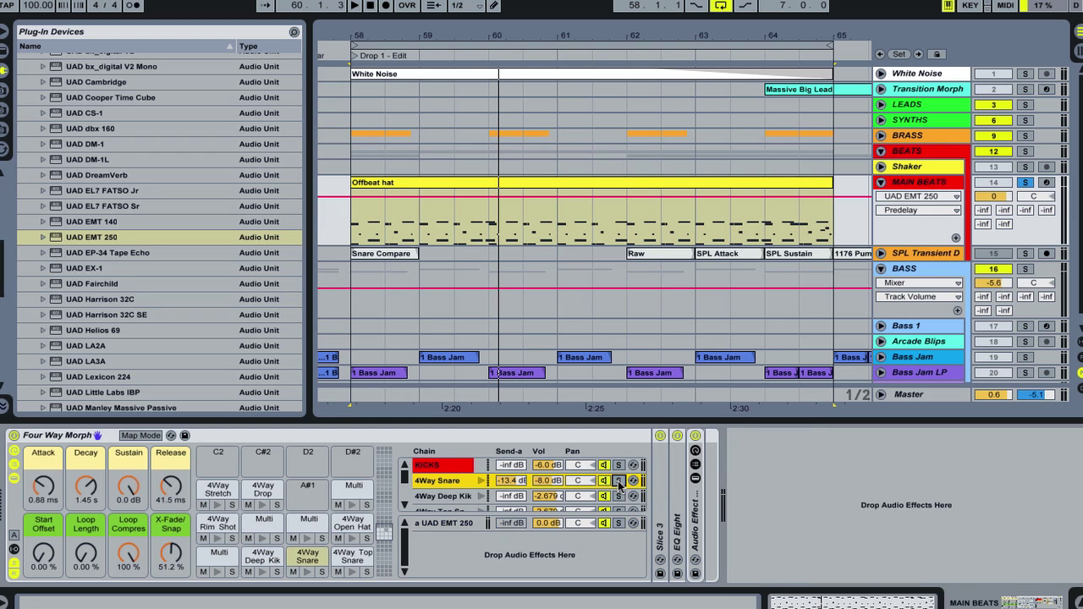
{"action": "key", "text": "space"}
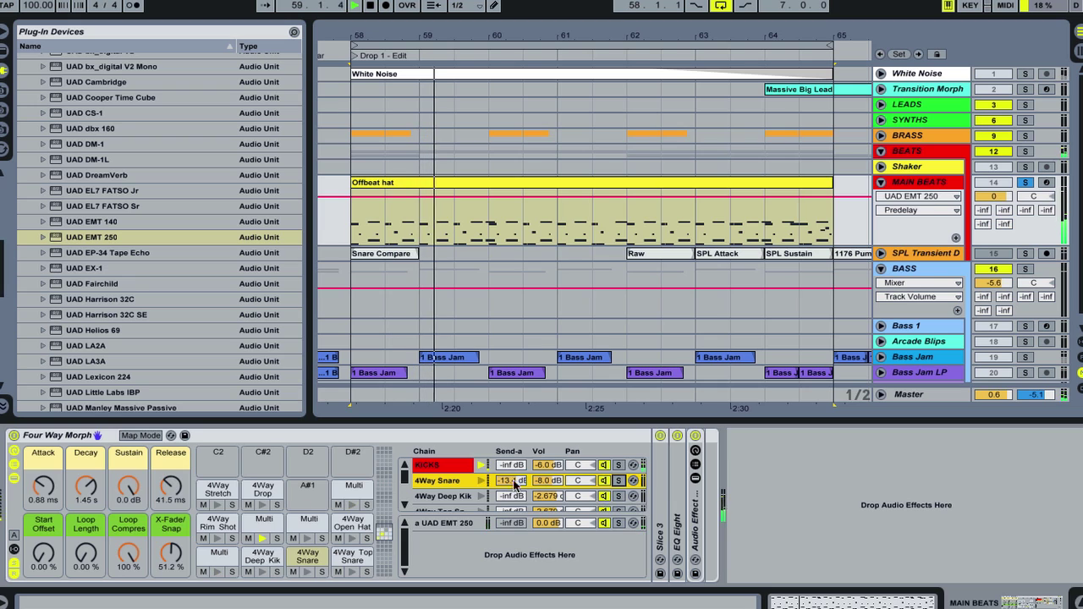
{"action": "left_click_drag", "start_coordinate": [511, 481], "coordinate": [512, 494]}
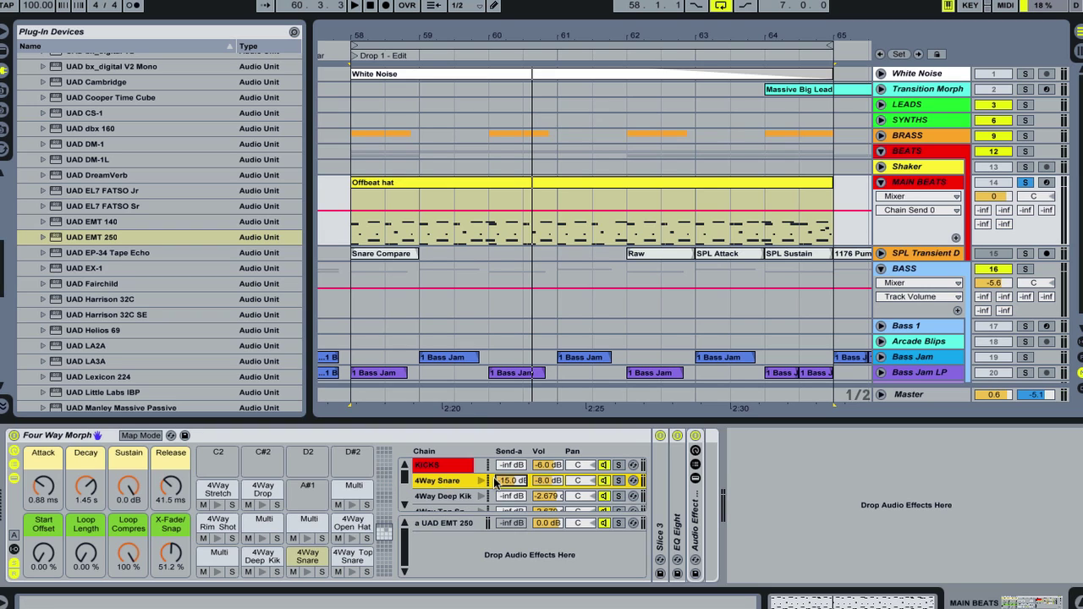
Step: Enlarge the chain list to reveal the hi-hat chains and turn up the 4Way Short Hat send
{"action": "scroll", "coordinate": [444, 493], "scroll_direction": "down", "scroll_amount": 2}
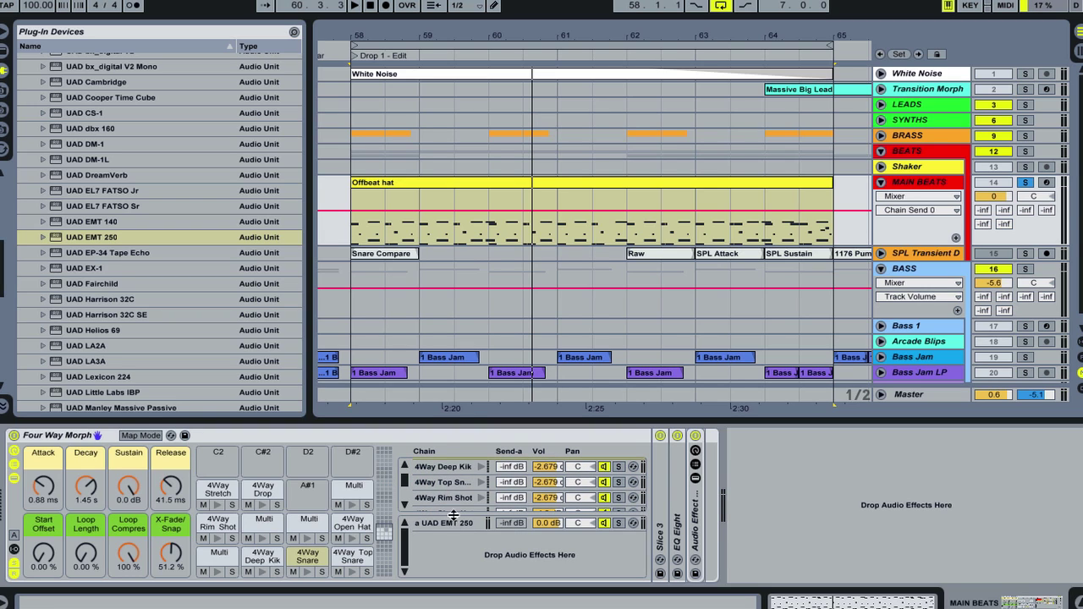
{"action": "left_click_drag", "start_coordinate": [453, 523], "coordinate": [451, 531]}
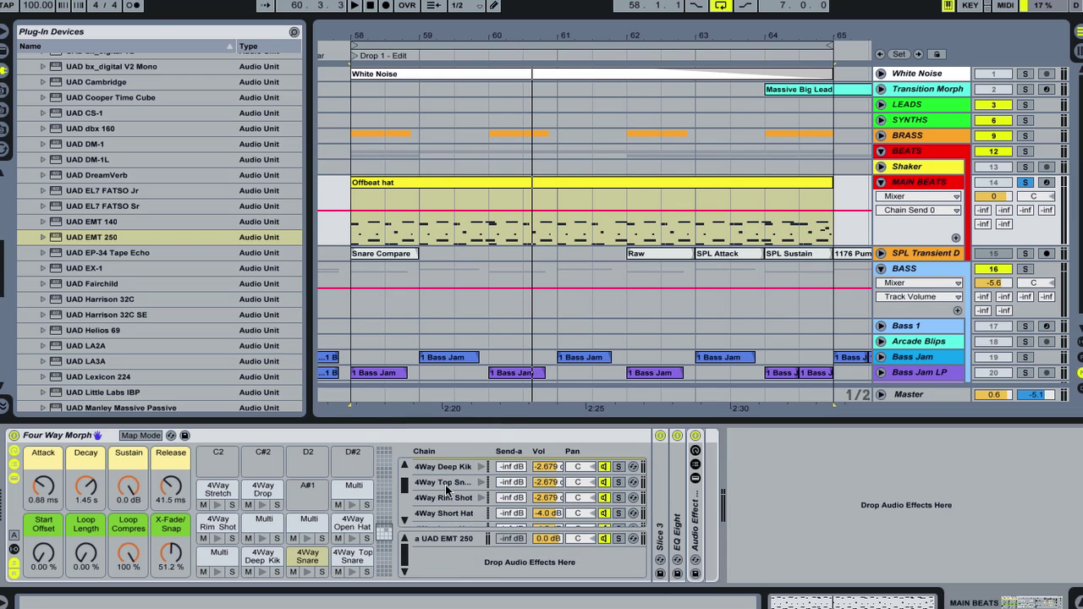
{"action": "scroll", "coordinate": [457, 499], "scroll_direction": "down", "scroll_amount": 1}
{"action": "key", "text": "space"}
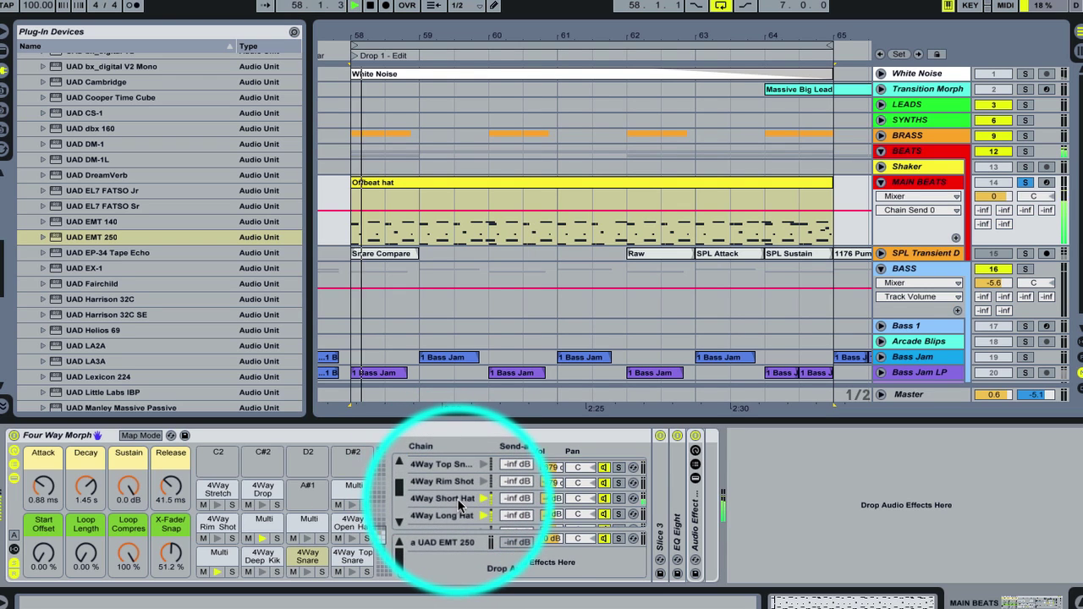
{"action": "mouse_move", "coordinate": [512, 498]}
{"action": "left_mouse_down"}
{"action": "mouse_move", "coordinate": [511, 472]}
{"action": "mouse_move", "coordinate": [511, 501]}
{"action": "left_mouse_up"}
Step: Solo both hi-hat chains, set Short Hat send -13.0 dB and Long Hat -15.0 dB, then unsolo
{"action": "left_click", "coordinate": [511, 498]}
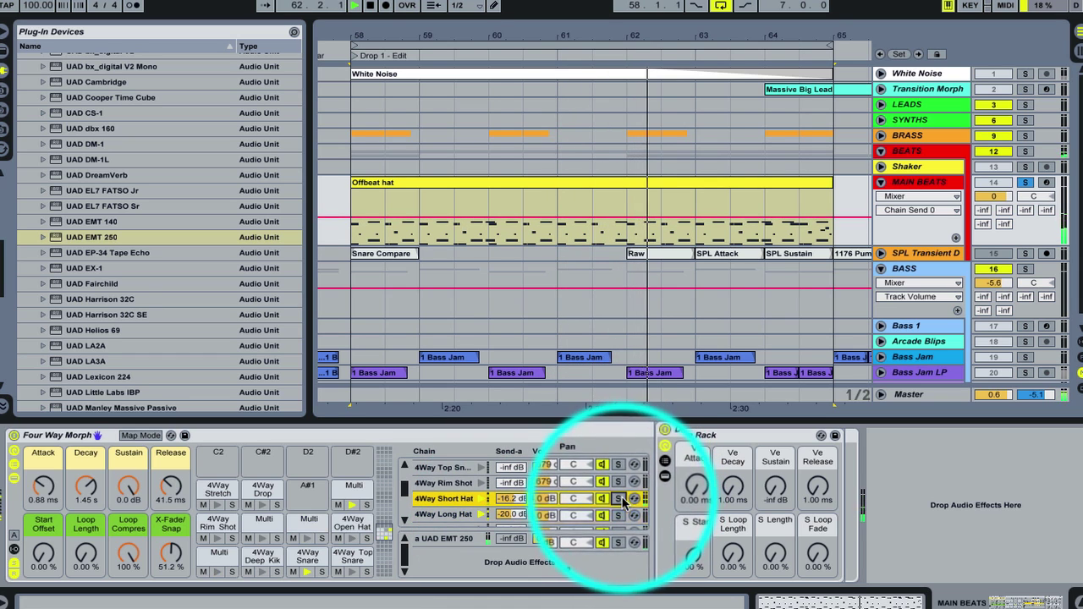
{"action": "left_click", "coordinate": [622, 499]}
{"action": "left_click", "coordinate": [618, 515], "text": "ctrl"}
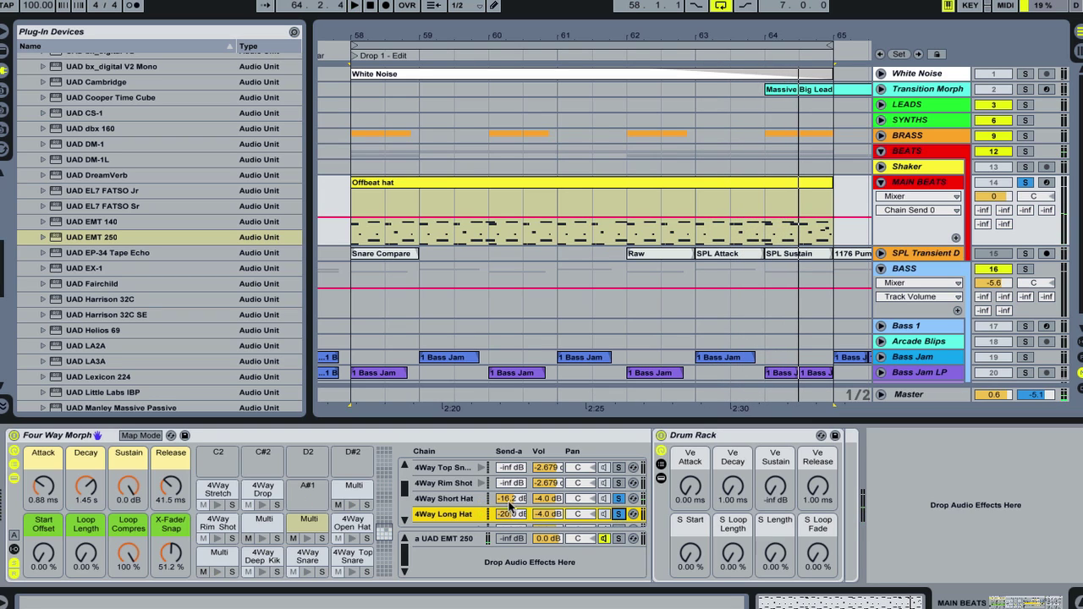
{"action": "mouse_move", "coordinate": [510, 502]}
{"action": "left_mouse_down"}
{"action": "mouse_move", "coordinate": [510, 488]}
{"action": "mouse_move", "coordinate": [510, 504]}
{"action": "left_mouse_up"}
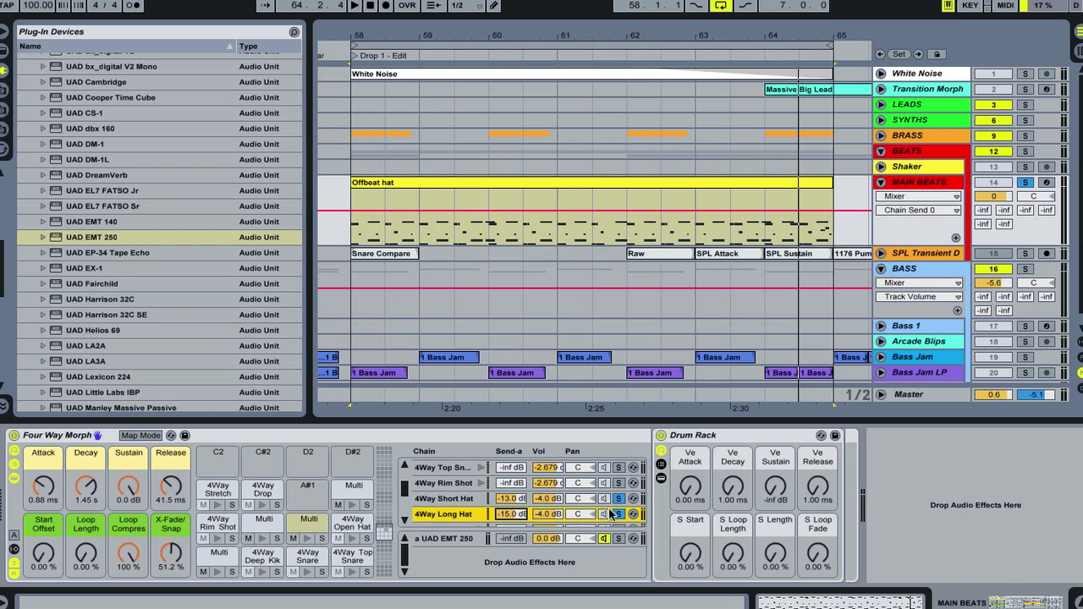
{"action": "left_click", "coordinate": [617, 499]}
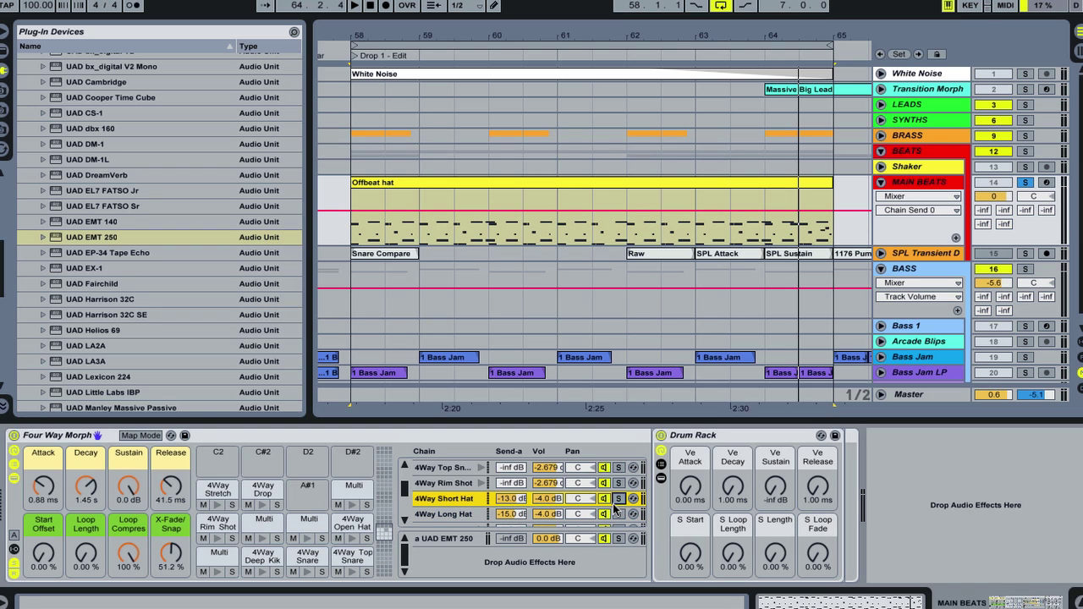
{"action": "key", "text": "space"}
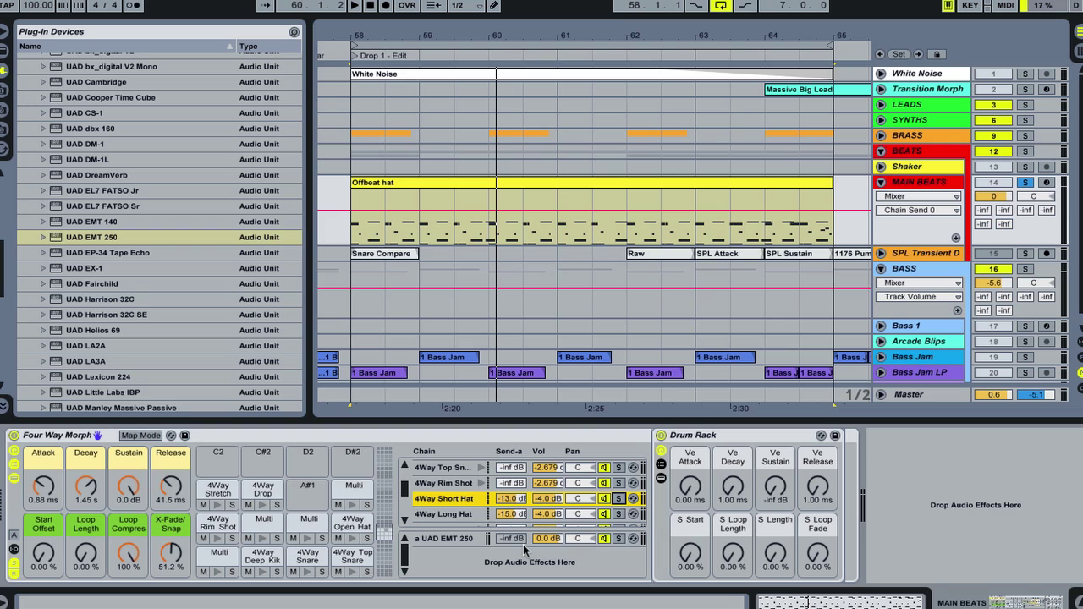
Step: Select the UAD EMT 250 return chain and set its volume to -4.0 dB
{"action": "left_click", "coordinate": [440, 544]}
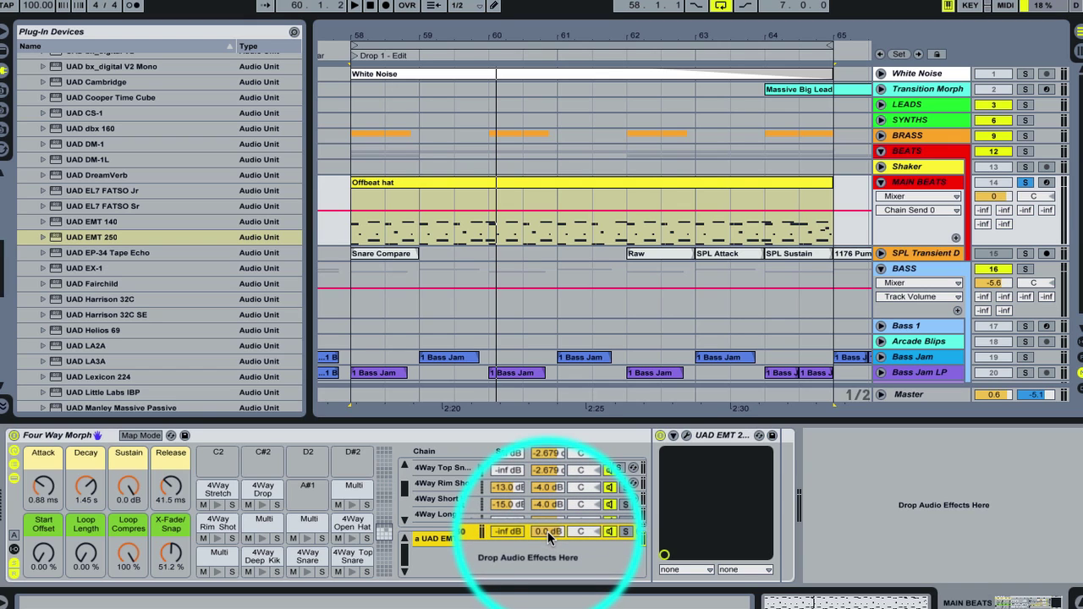
{"action": "mouse_move", "coordinate": [547, 531]}
{"action": "left_mouse_down"}
{"action": "mouse_move", "coordinate": [547, 546]}
{"action": "mouse_move", "coordinate": [540, 538]}
{"action": "left_mouse_up"}
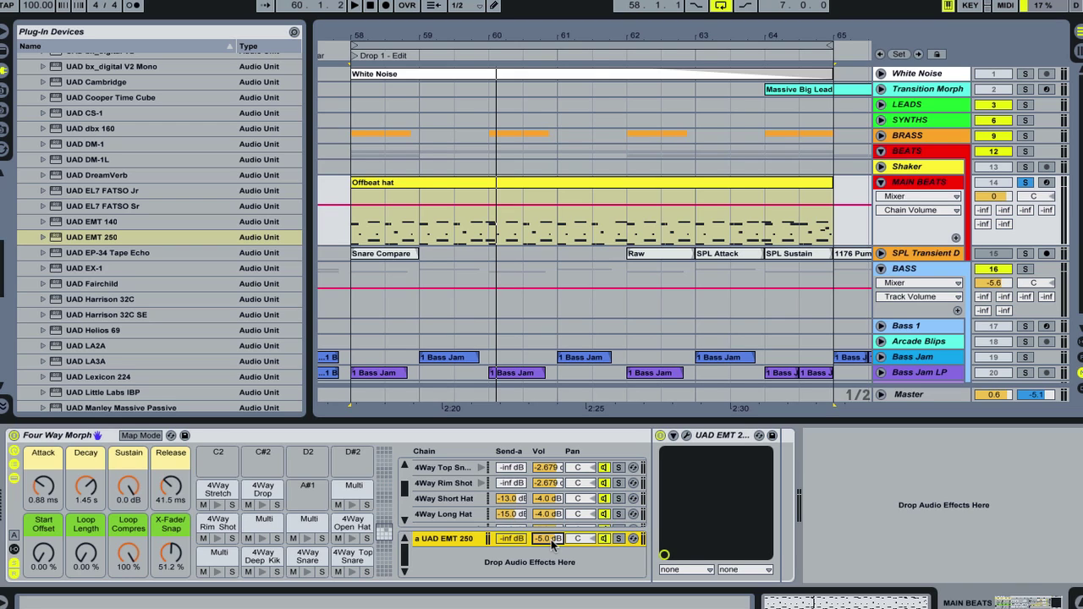
{"action": "left_click_drag", "start_coordinate": [548, 538], "coordinate": [548, 530]}
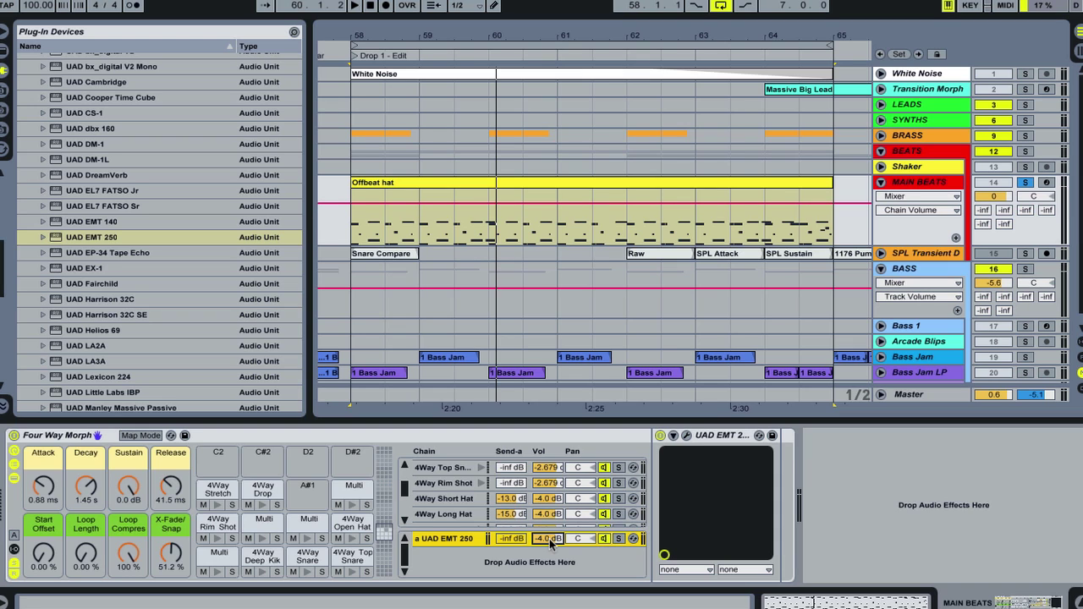